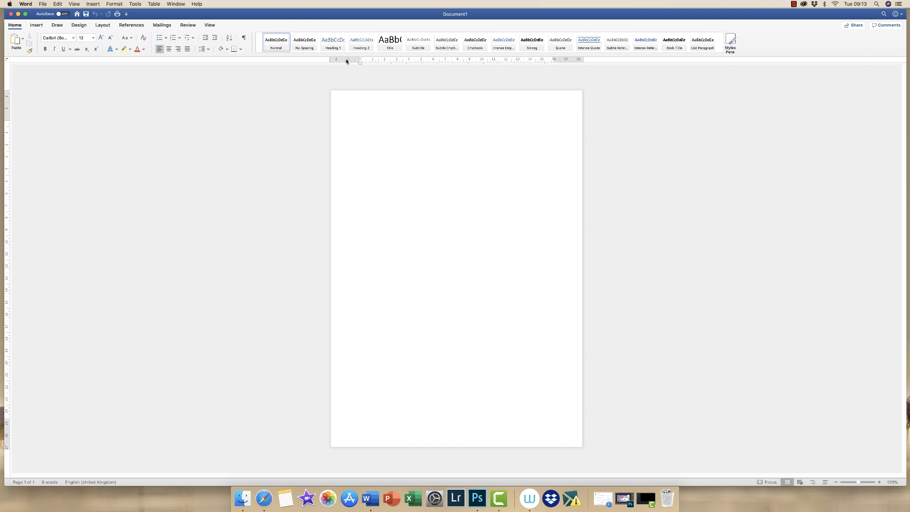
{"action": "left_click", "coordinate": [210, 26]}
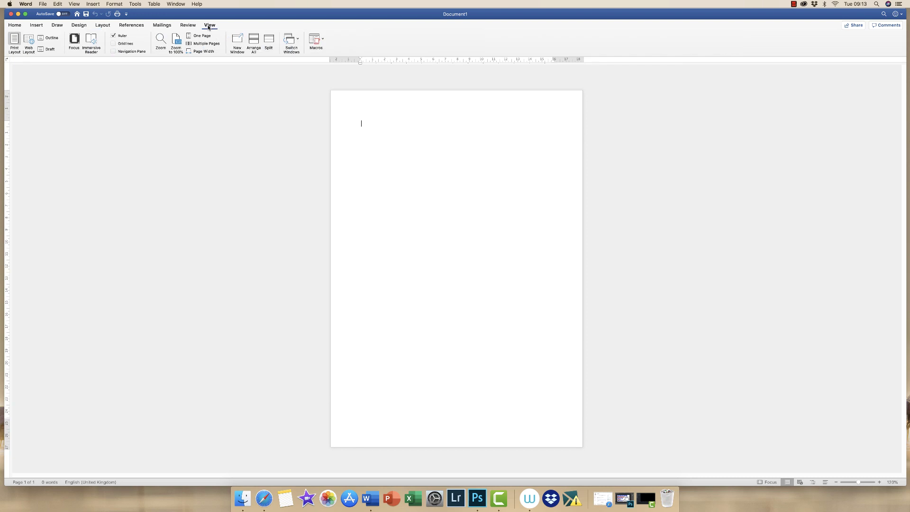
{"action": "left_click", "coordinate": [114, 36]}
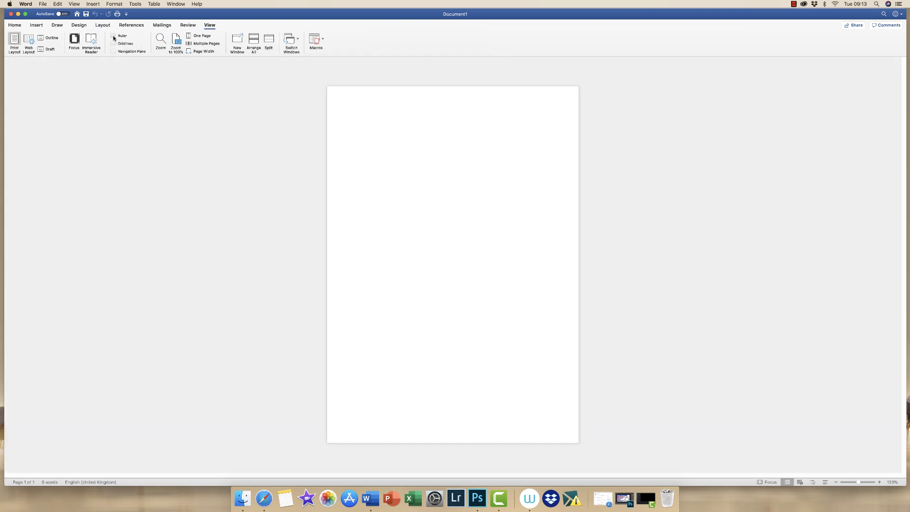
{"action": "left_click", "coordinate": [114, 37]}
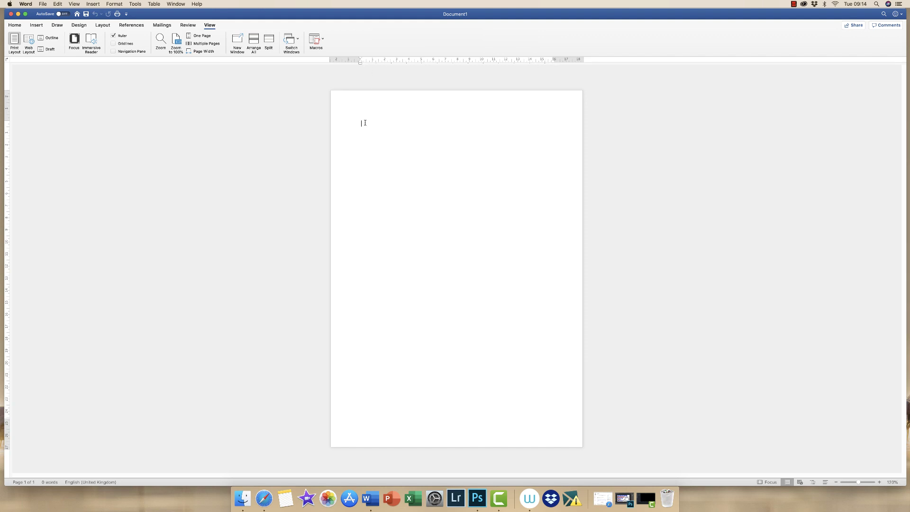
Show the Margins presets, Normal through Mirrored, from the Layout tab
{"action": "left_click", "coordinate": [102, 26]}
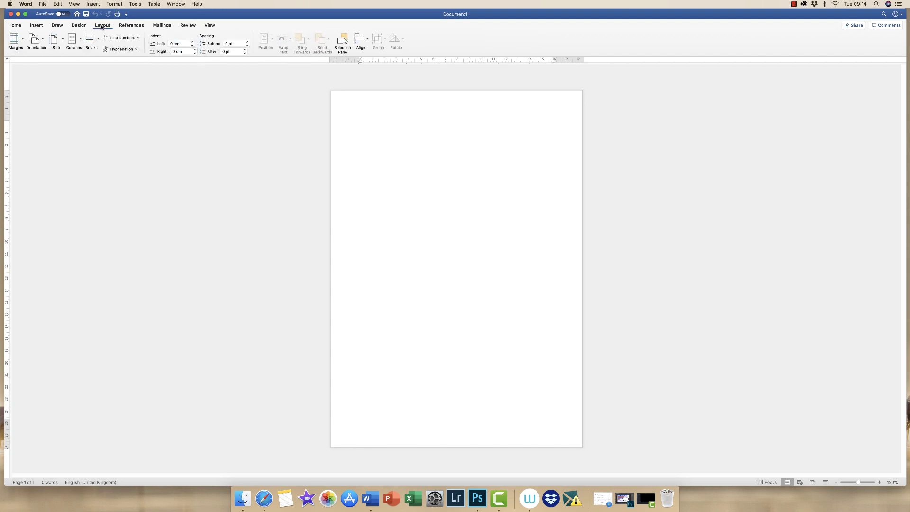
{"action": "left_click", "coordinate": [24, 40]}
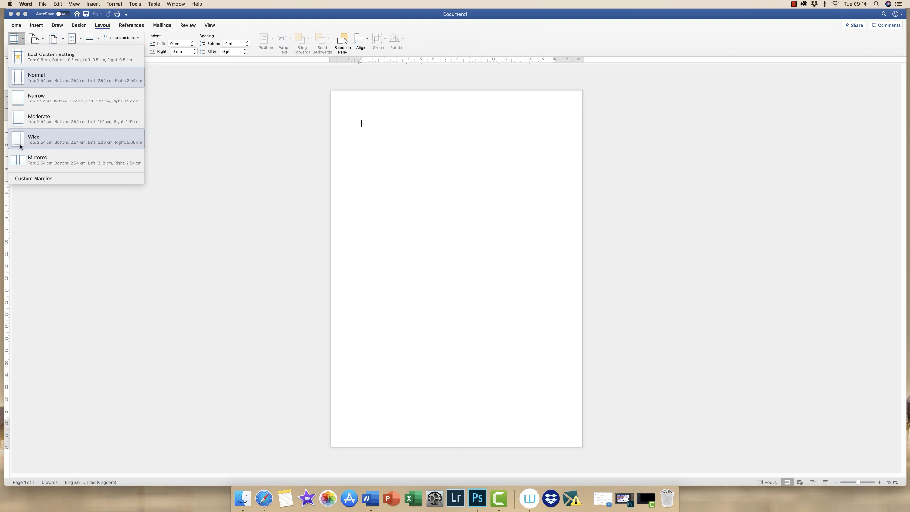
Set the top margin to 2.4 cm in Custom Margins and confirm the dialog
{"action": "left_click", "coordinate": [37, 178]}
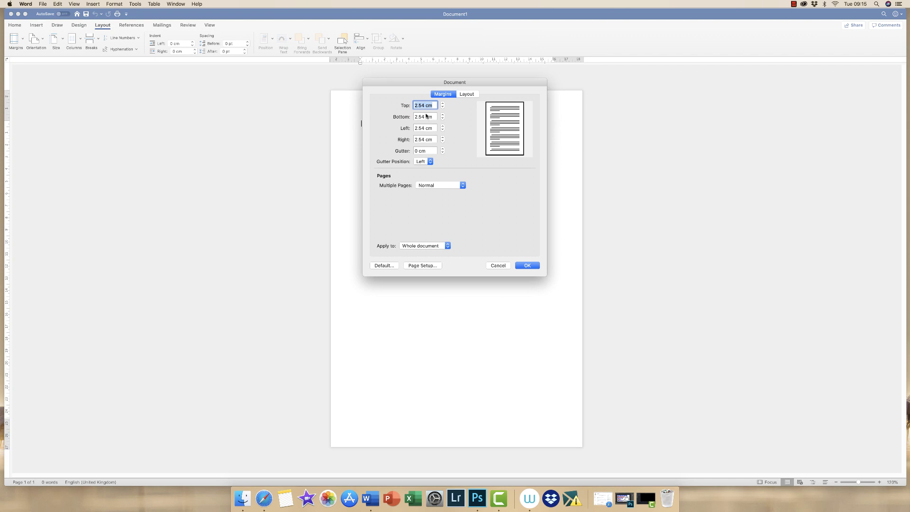
{"action": "left_click", "coordinate": [442, 104]}
{"action": "left_click", "coordinate": [442, 103]}
{"action": "left_click", "coordinate": [442, 107]}
{"action": "left_click", "coordinate": [443, 108]}
{"action": "left_click", "coordinate": [442, 108]}
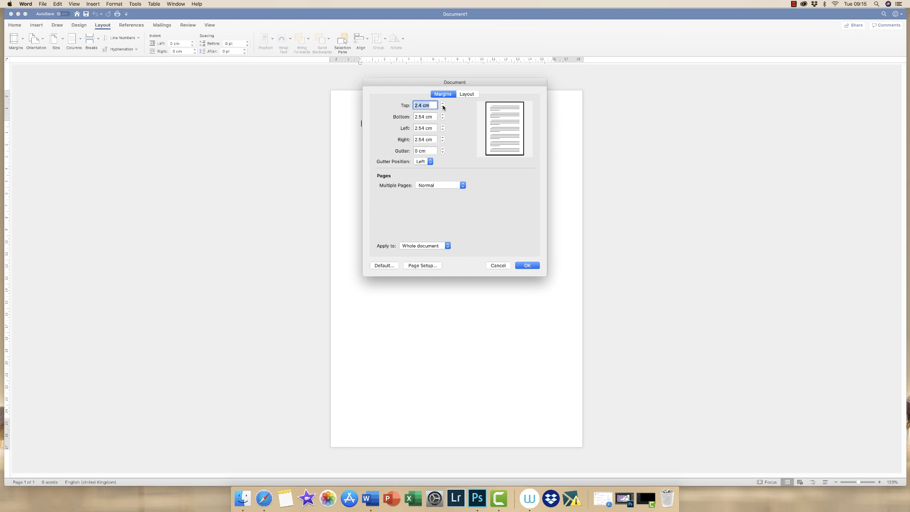
{"action": "left_click", "coordinate": [443, 108]}
{"action": "left_click", "coordinate": [442, 104]}
{"action": "left_click", "coordinate": [443, 104]}
{"action": "left_click", "coordinate": [448, 247]}
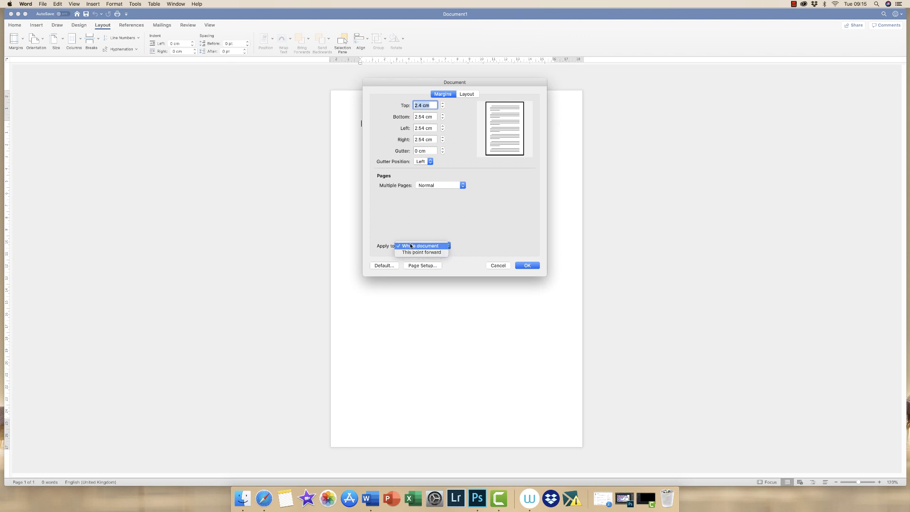
{"action": "left_click", "coordinate": [456, 198]}
{"action": "key", "text": "Return"}
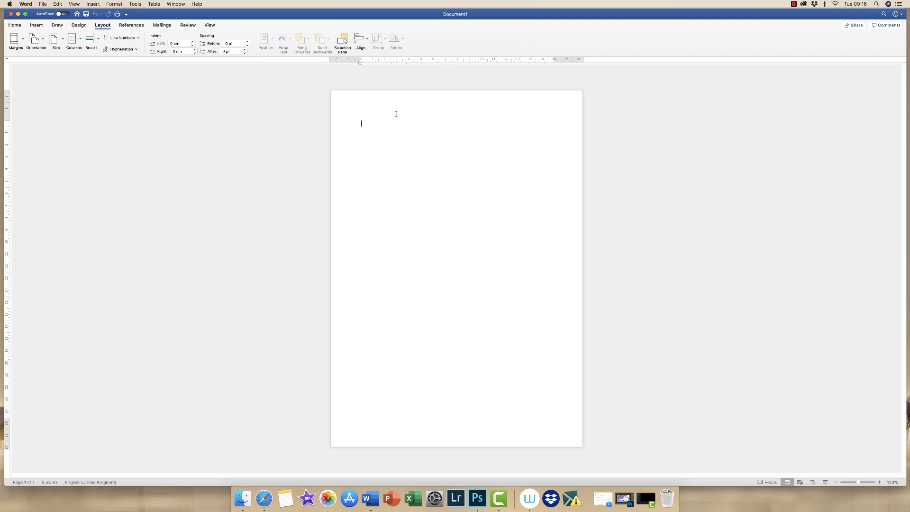
Type 'Thank you' as the first line, zoom in, and select the line
{"action": "type", "text": "Thank you"}
{"action": "left_click_drag", "start_coordinate": [858, 482], "coordinate": [867, 483]}
{"action": "left_click", "coordinate": [14, 25]}
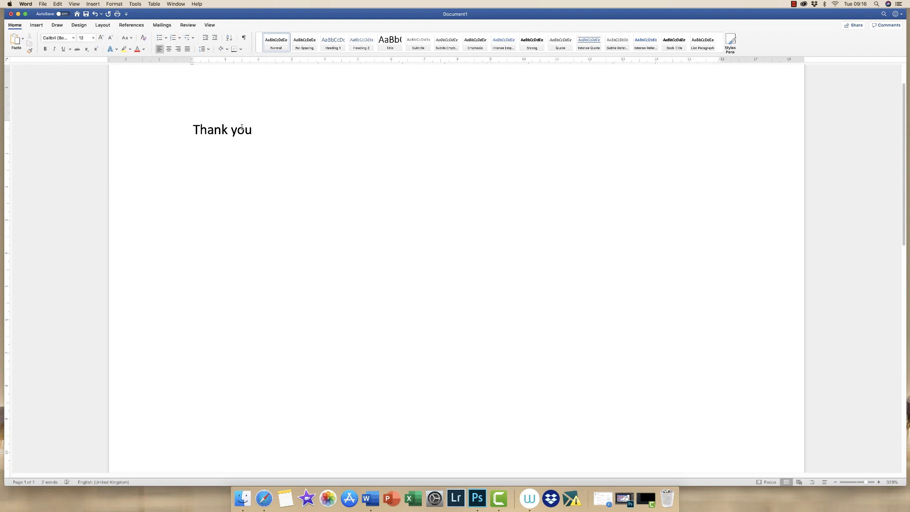
{"action": "left_click_drag", "start_coordinate": [254, 130], "coordinate": [185, 104]}
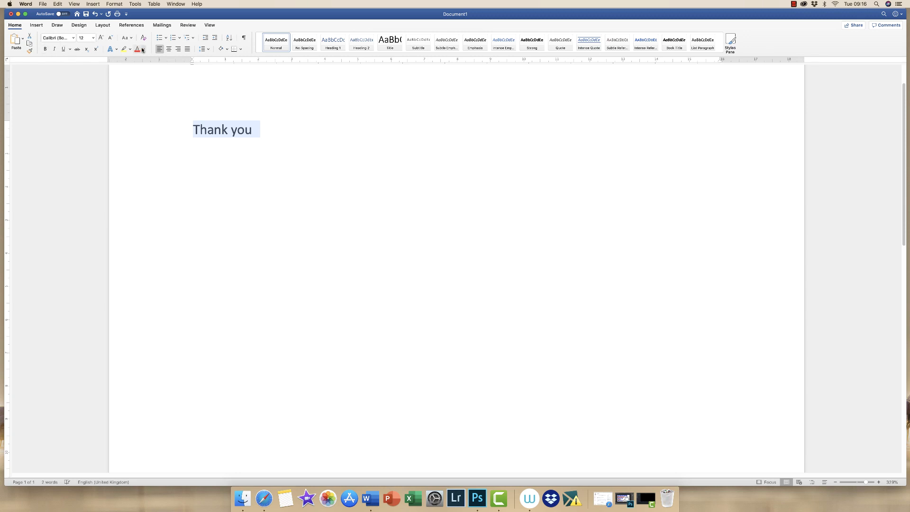
Apply the 'adelline personal use only' script font to 'Thank you' and reselect it
{"action": "left_click", "coordinate": [74, 38]}
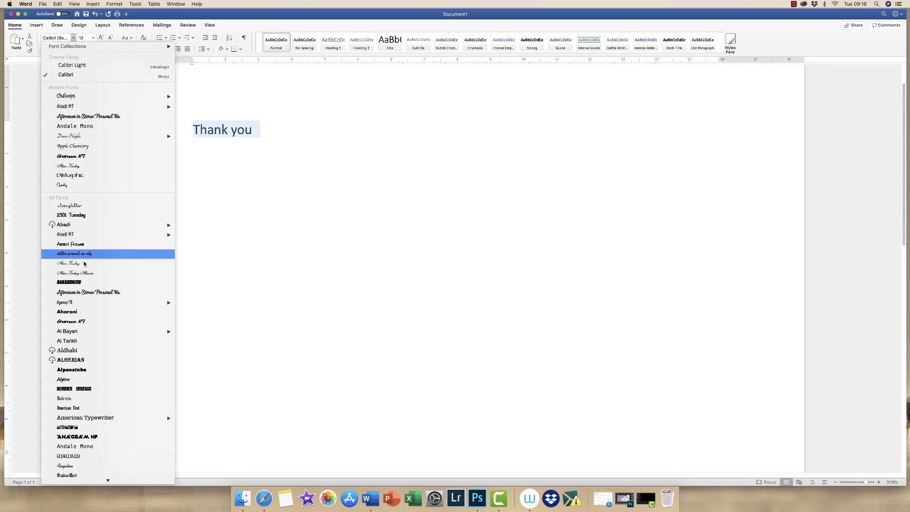
{"action": "mouse_move", "coordinate": [108, 481]}
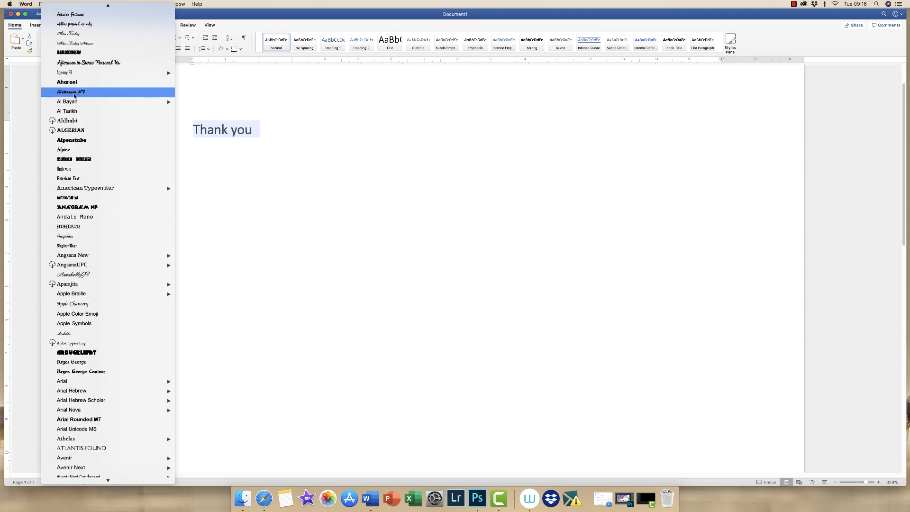
{"action": "scroll", "coordinate": [72, 230], "scroll_direction": "up", "scroll_amount": 8}
{"action": "mouse_move", "coordinate": [72, 230]}
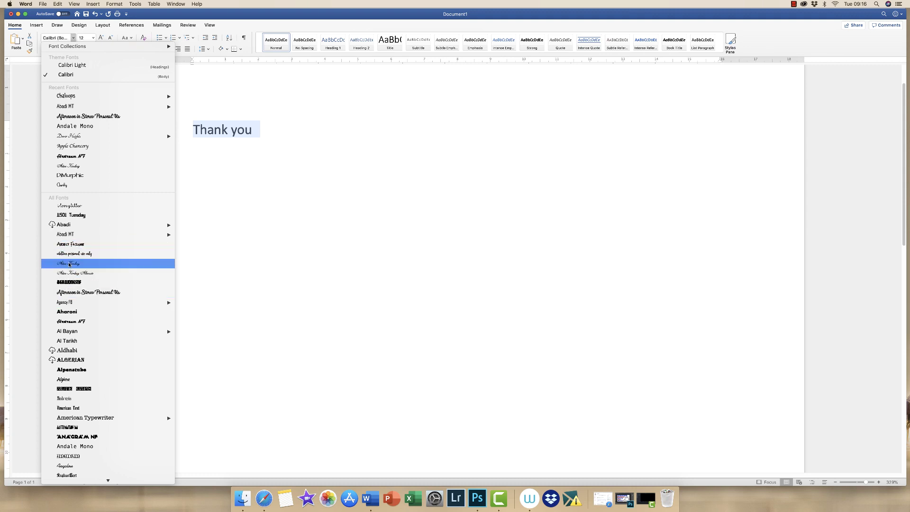
{"action": "left_click", "coordinate": [69, 254]}
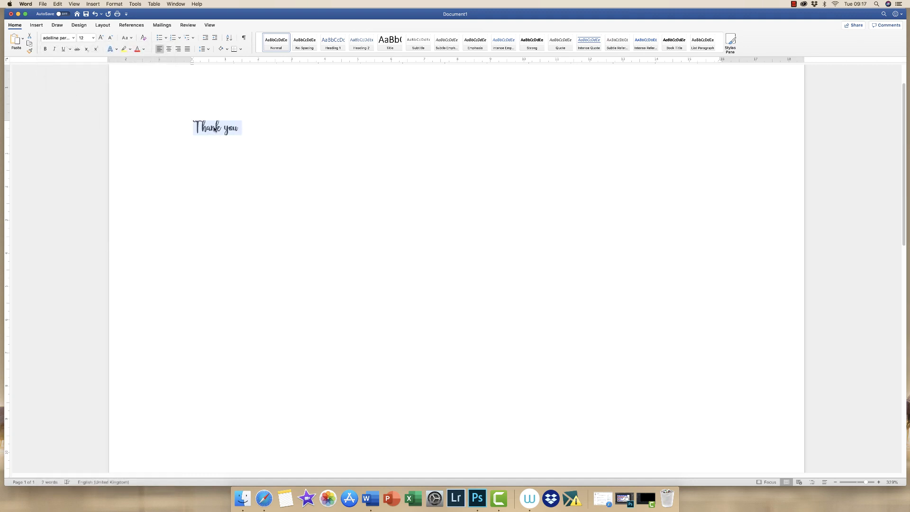
{"action": "left_click", "coordinate": [247, 132]}
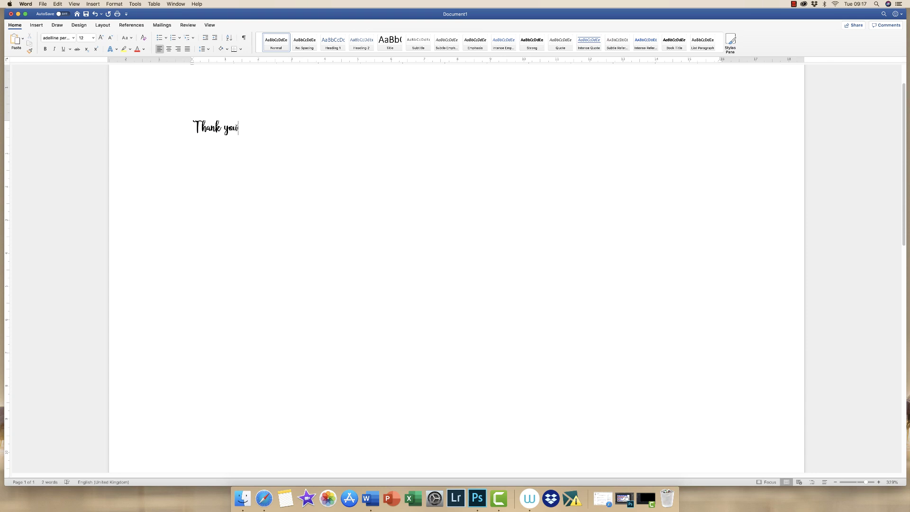
{"action": "left_click_drag", "start_coordinate": [240, 129], "coordinate": [195, 124]}
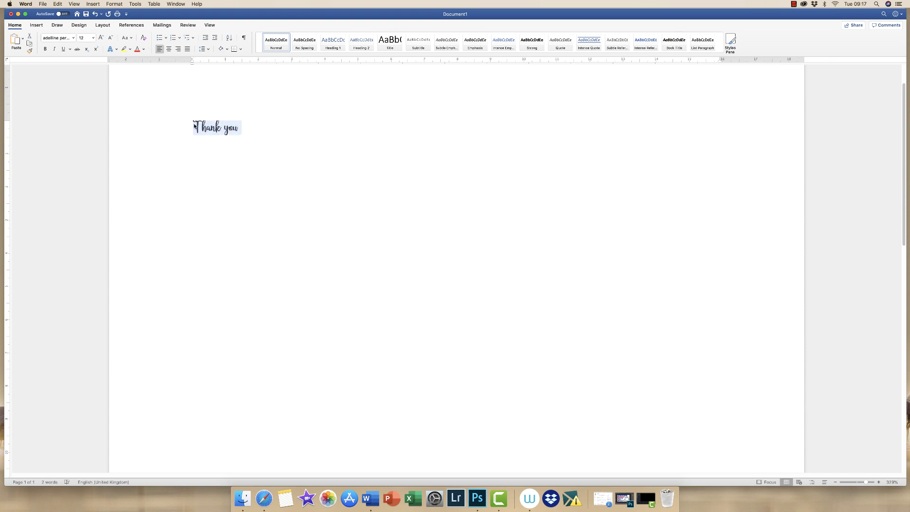
Set 'Thank you' to 72 pt, then try entering 100 pt as the size
{"action": "left_click", "coordinate": [91, 37]}
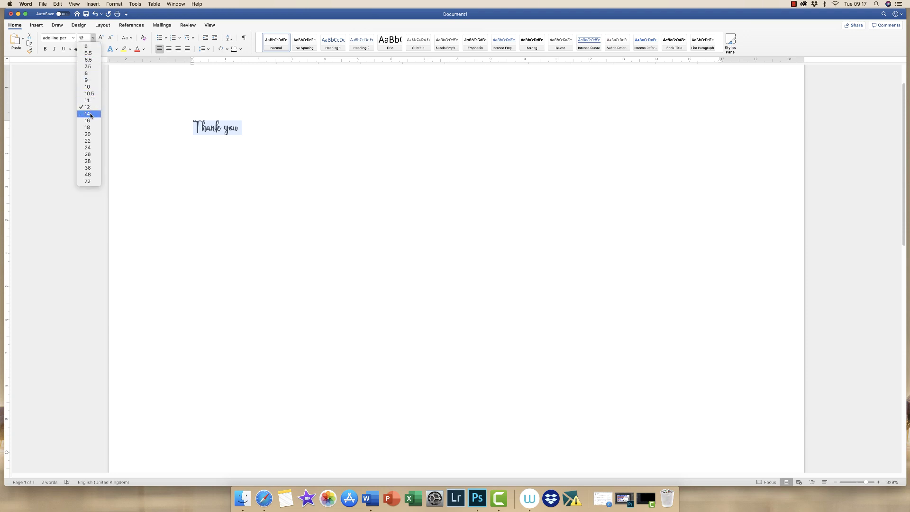
{"action": "left_click", "coordinate": [87, 181]}
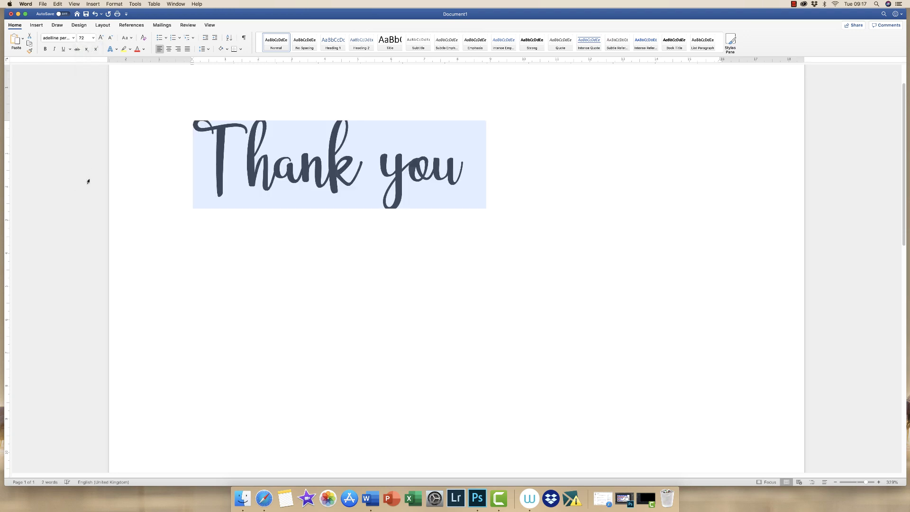
{"action": "left_click", "coordinate": [93, 37]}
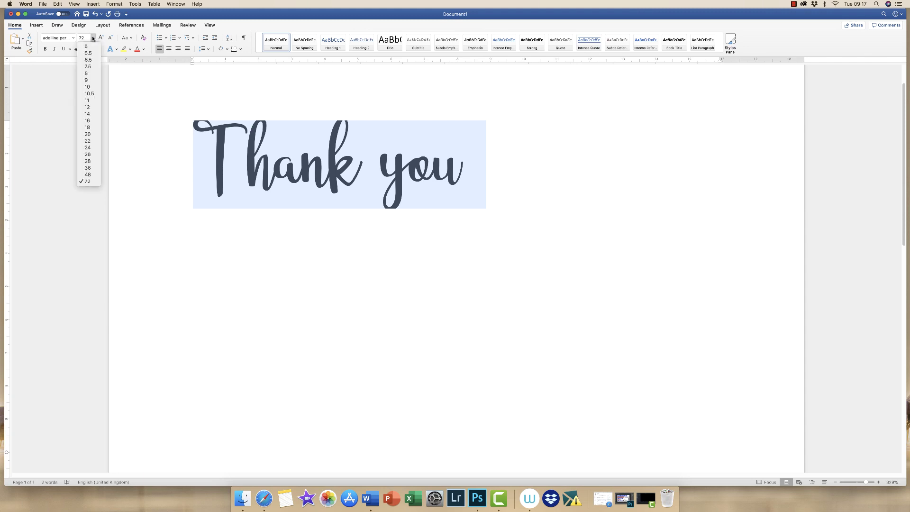
{"action": "left_click", "coordinate": [85, 37]}
{"action": "left_click", "coordinate": [85, 37]}
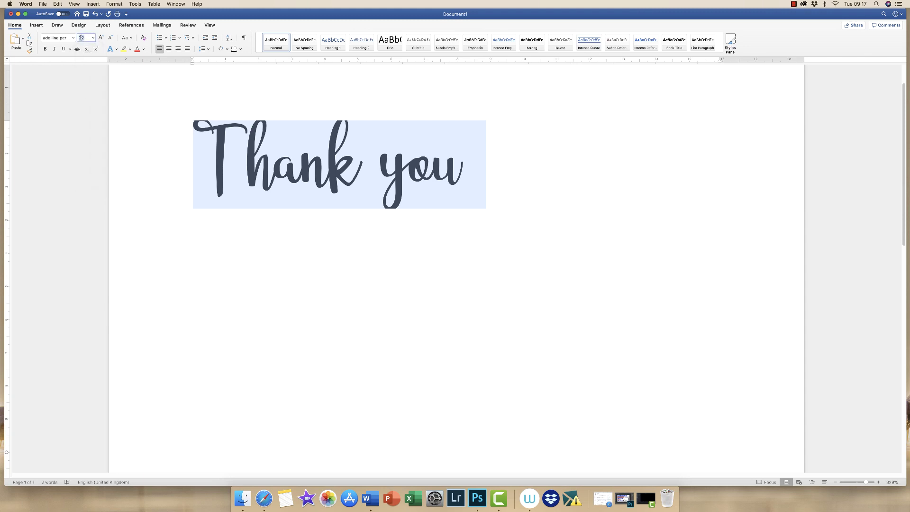
{"action": "type", "text": "100"}
{"action": "key", "text": "Return"}
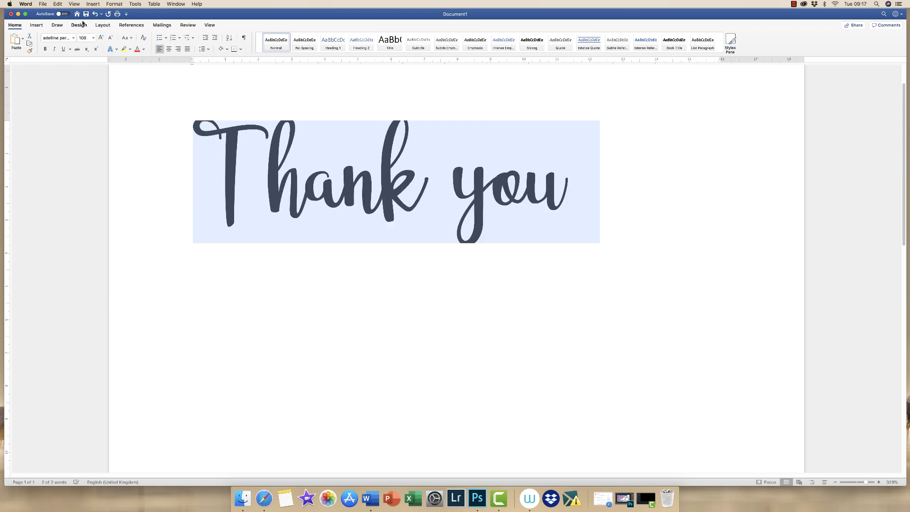
Step the size down and up with Decrease/Increase Font Size, settling at 72
{"action": "left_click", "coordinate": [111, 40]}
{"action": "left_click", "coordinate": [111, 40]}
{"action": "left_click", "coordinate": [111, 40]}
{"action": "left_click", "coordinate": [111, 40]}
{"action": "left_click", "coordinate": [111, 39]}
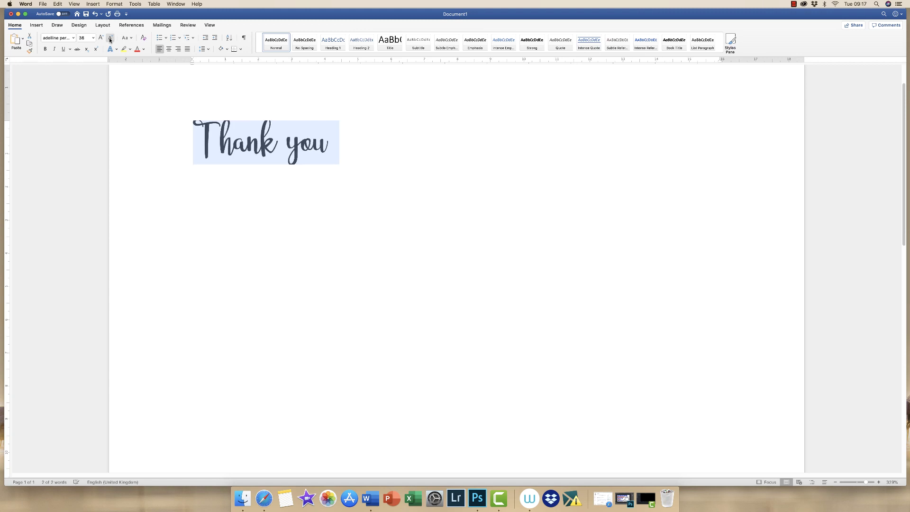
{"action": "left_click", "coordinate": [101, 38]}
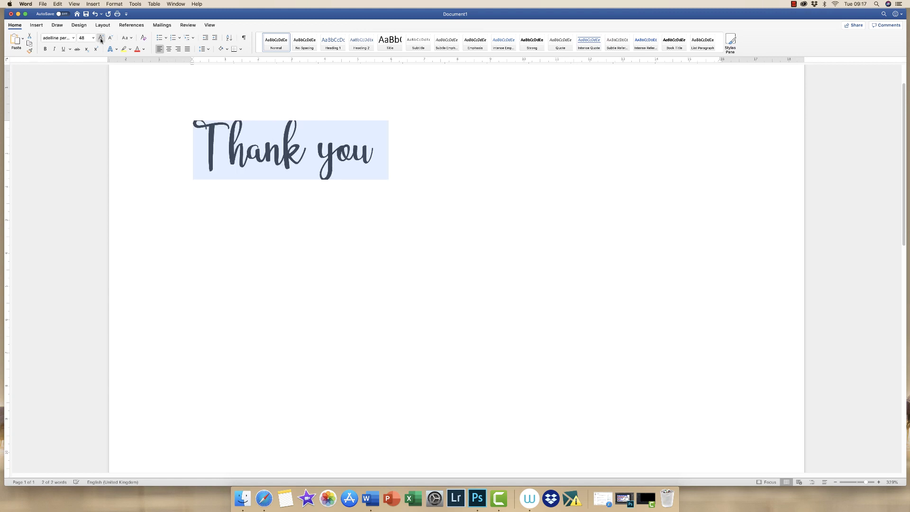
{"action": "left_click", "coordinate": [101, 38]}
{"action": "left_click", "coordinate": [101, 38]}
{"action": "left_click", "coordinate": [100, 38]}
{"action": "left_click", "coordinate": [101, 38]}
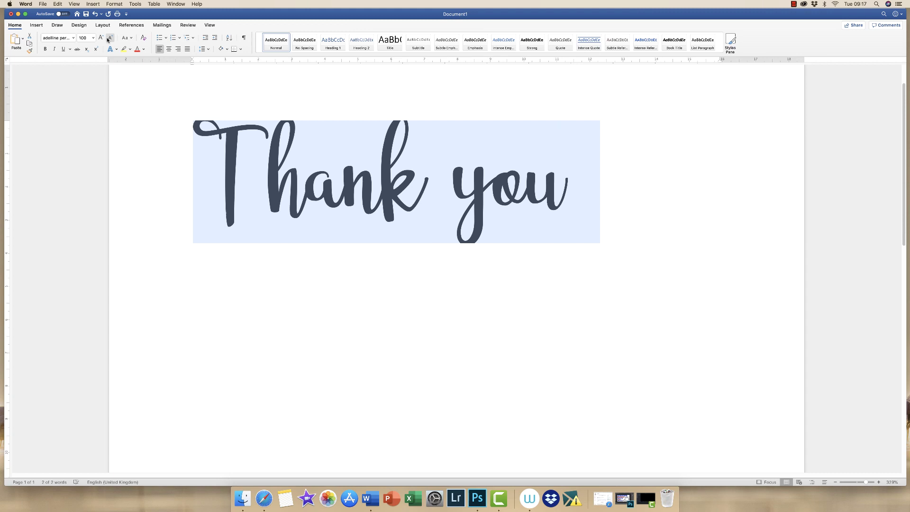
{"action": "left_click", "coordinate": [110, 38]}
{"action": "left_click", "coordinate": [110, 39]}
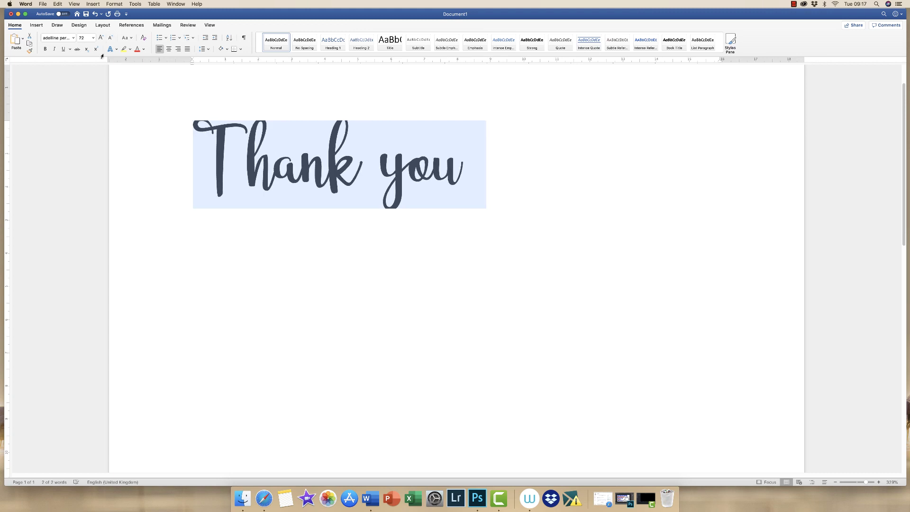
Apply lowercase, then UPPERCASE, then Sentence case to 'Thank you' via Change Case
{"action": "left_click", "coordinate": [132, 41]}
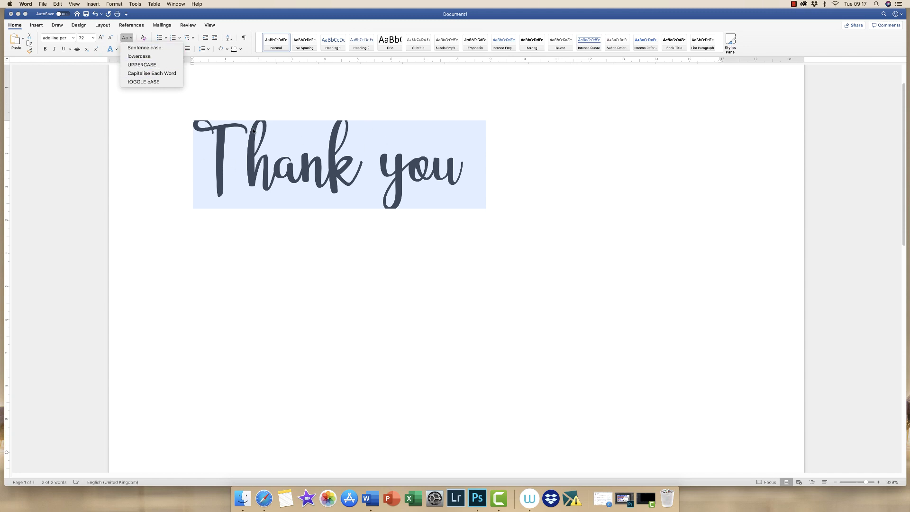
{"action": "left_click", "coordinate": [131, 58]}
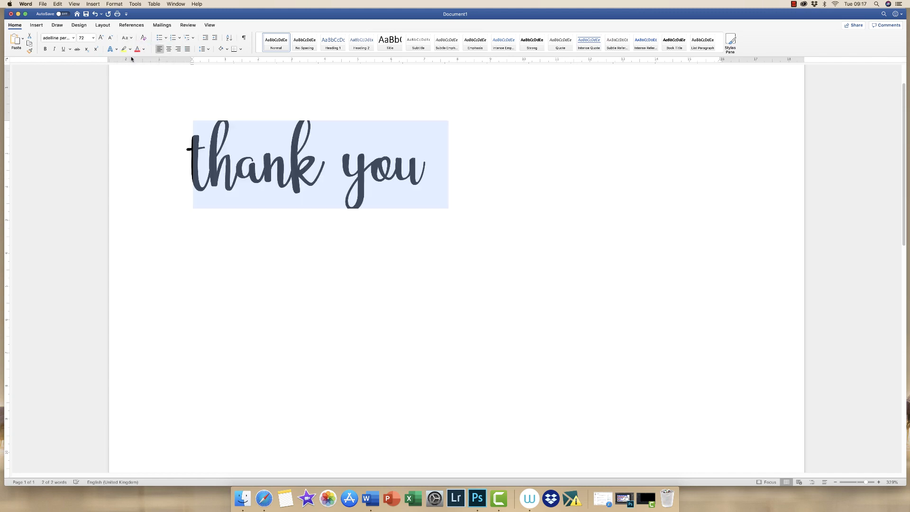
{"action": "left_click", "coordinate": [132, 40]}
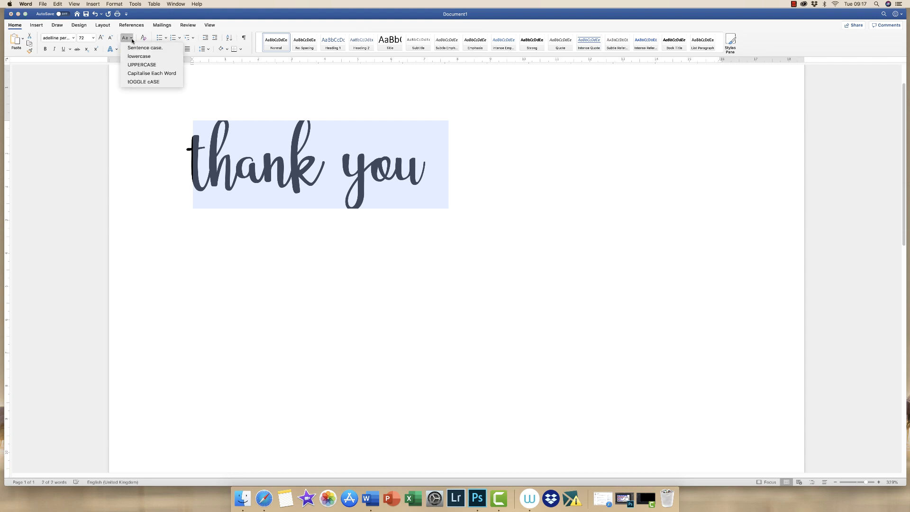
{"action": "left_click", "coordinate": [136, 65]}
{"action": "left_click", "coordinate": [132, 41]}
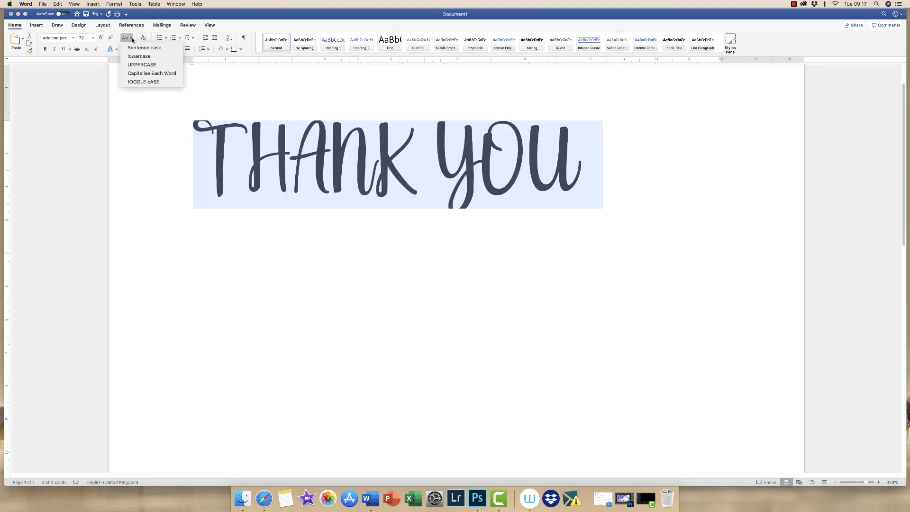
{"action": "left_click", "coordinate": [132, 50]}
Apply Capitalise Each Word, then tOGGLE cASE, leaving 'tHANK yOU'
{"action": "left_click", "coordinate": [132, 41]}
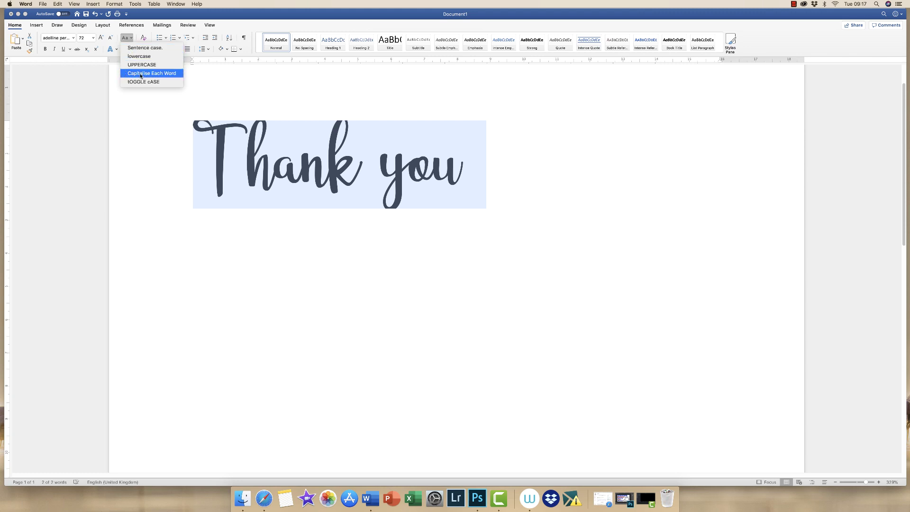
{"action": "left_click", "coordinate": [140, 74]}
{"action": "left_click", "coordinate": [131, 39]}
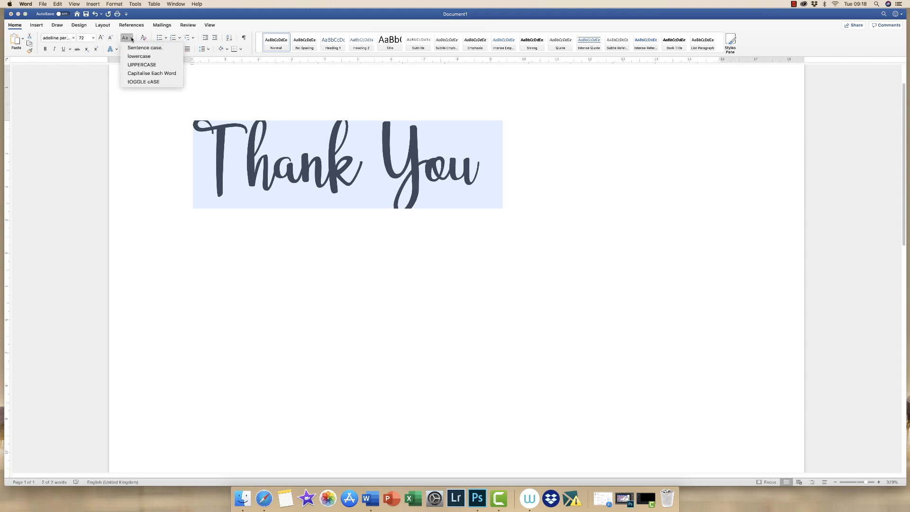
{"action": "left_click", "coordinate": [136, 82]}
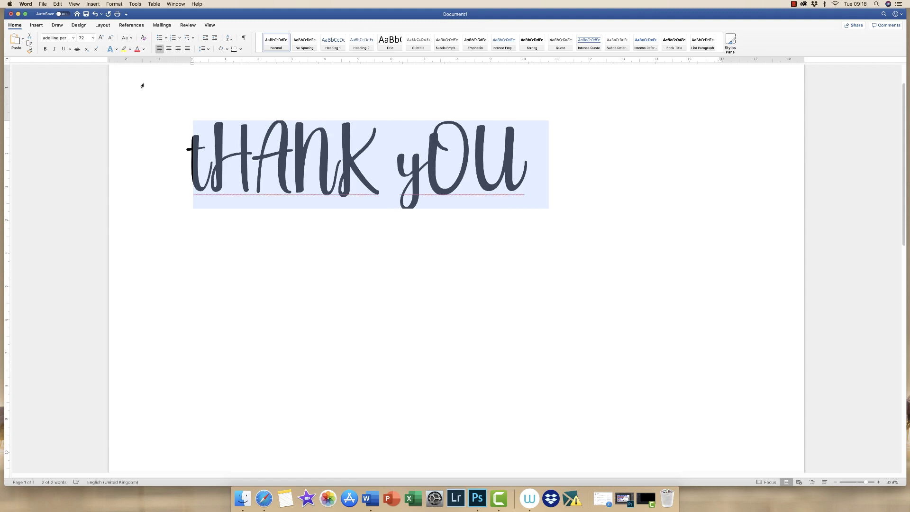
Undo back to plain Calibri 'Thank You', then toggle bold and italic on and off
{"action": "key", "text": "super+z"}
{"action": "key", "text": "super+z"}
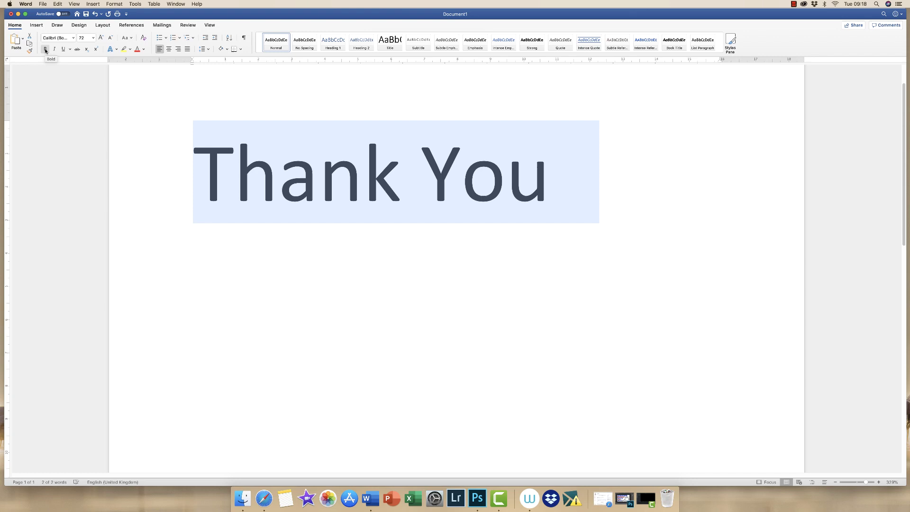
{"action": "left_click", "coordinate": [45, 50]}
{"action": "left_click", "coordinate": [46, 49]}
{"action": "left_click", "coordinate": [55, 49]}
{"action": "left_click", "coordinate": [54, 50]}
Toggle underline and strikethrough on and off, then place the cursor after 'You'
{"action": "left_click", "coordinate": [64, 49]}
{"action": "left_click", "coordinate": [64, 49]}
{"action": "left_click", "coordinate": [77, 49]}
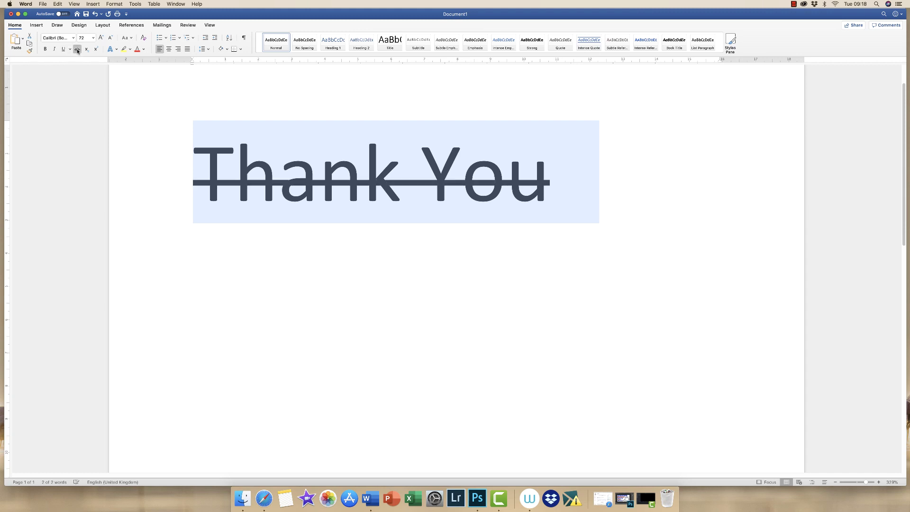
{"action": "left_click", "coordinate": [77, 50]}
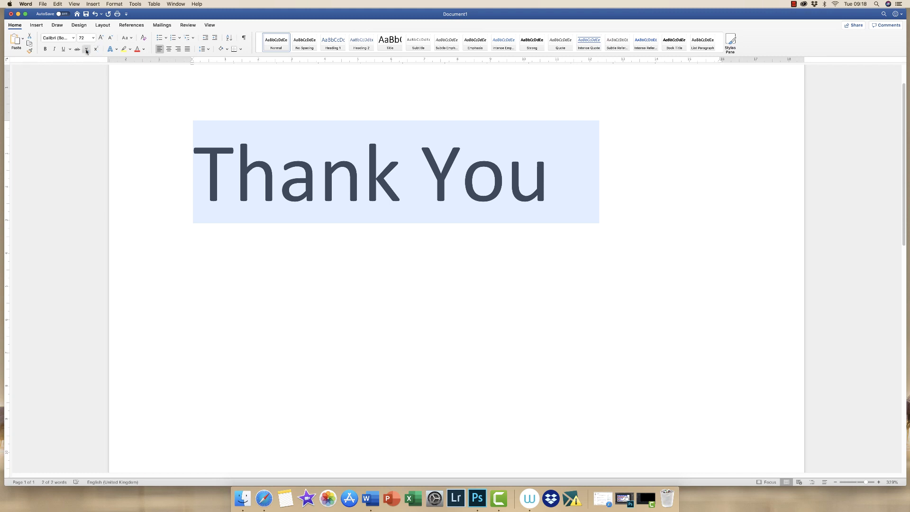
{"action": "left_click", "coordinate": [554, 177]}
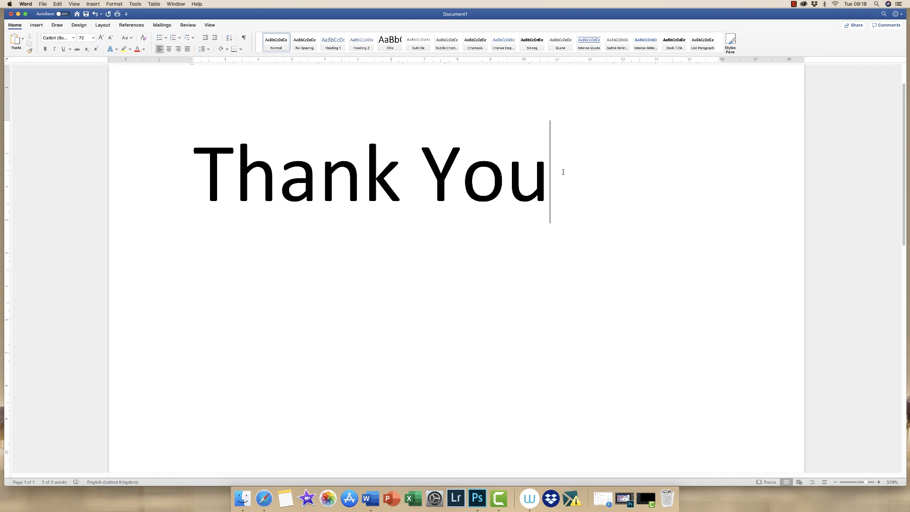
Replace 'Thank You' with the text '12th'
{"action": "key", "text": "BackSpace"}
{"action": "key", "text": "BackSpace"}
{"action": "key", "text": "BackSpace"}
{"action": "key", "text": "BackSpace"}
{"action": "key", "text": "BackSpace"}
{"action": "key", "text": "BackSpace"}
{"action": "key", "text": "BackSpace"}
{"action": "key", "text": "BackSpace"}
{"action": "key", "text": "BackSpace"}
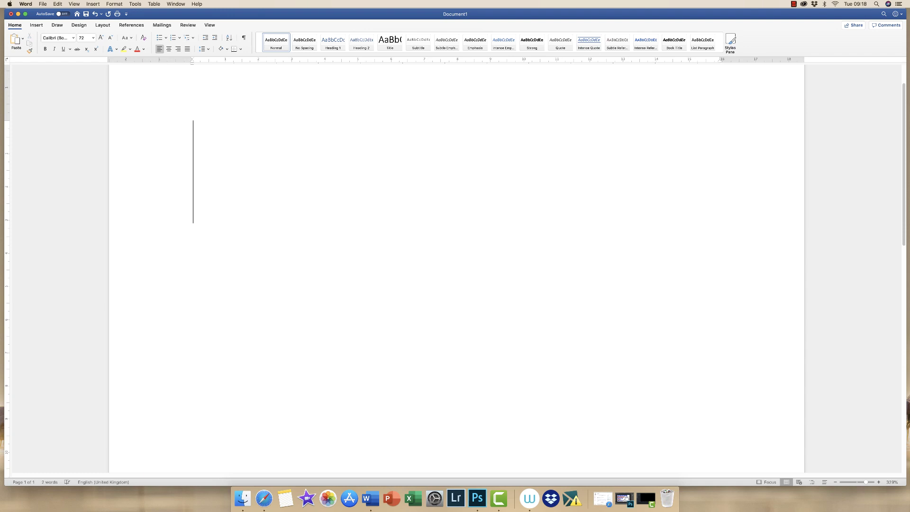
{"action": "type", "text": "12th"}
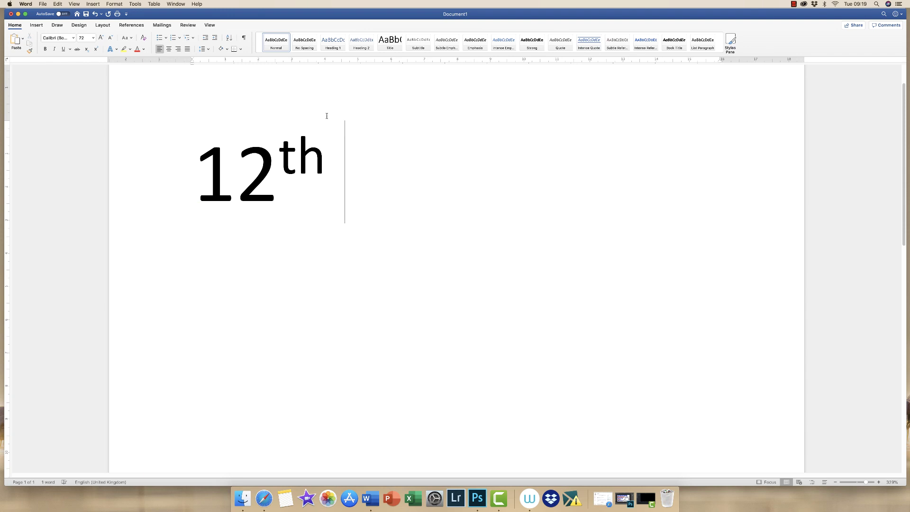
{"action": "key", "text": "BackSpace"}
{"action": "key", "text": "BackSpace"}
{"action": "key", "text": "BackSpace"}
{"action": "key", "text": "BackSpace"}
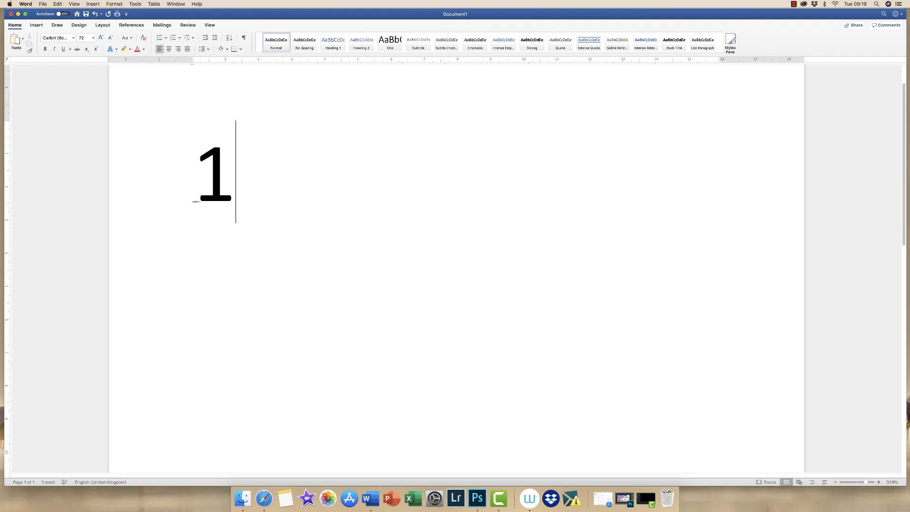
{"action": "type", "text": "2th"}
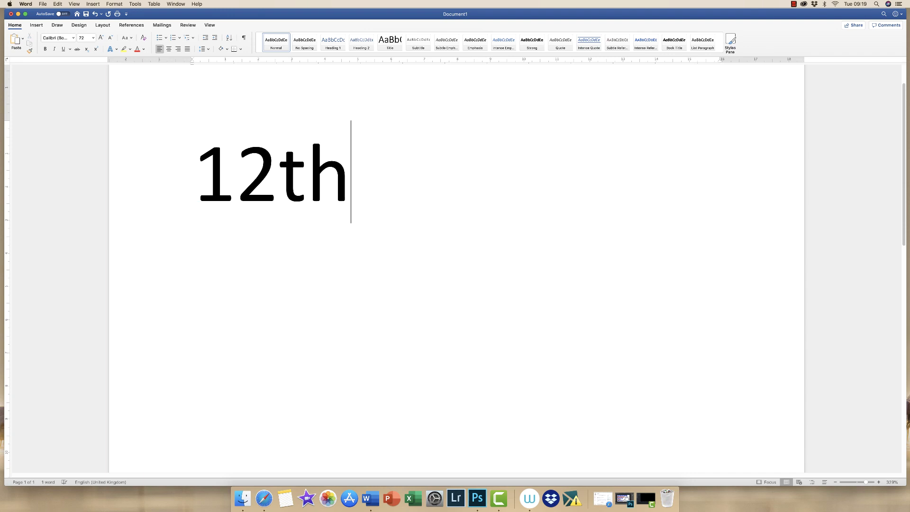
Make 'th' superscript, then subscript, and finally erase all the text
{"action": "left_click_drag", "start_coordinate": [350, 188], "coordinate": [290, 186]}
{"action": "left_click", "coordinate": [97, 50]}
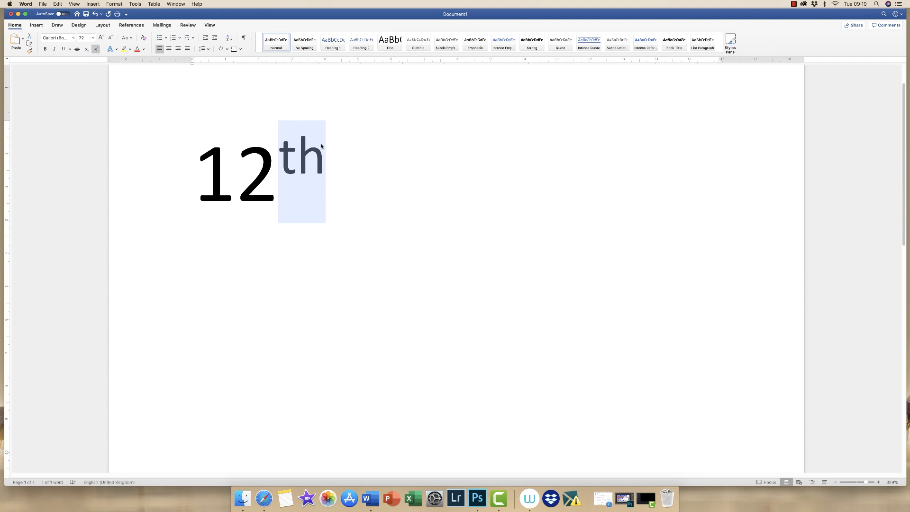
{"action": "left_click", "coordinate": [87, 50]}
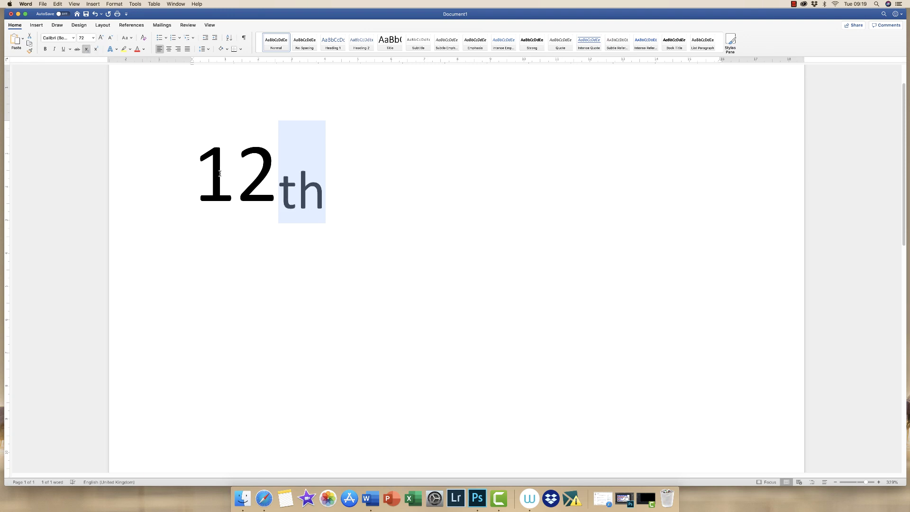
{"action": "key", "text": "BackSpace"}
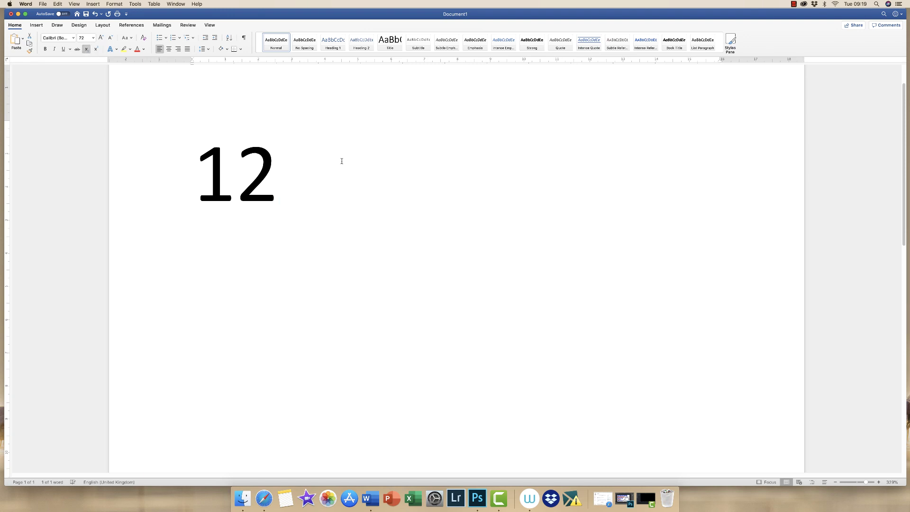
{"action": "key", "text": "BackSpace"}
{"action": "key", "text": "BackSpace"}
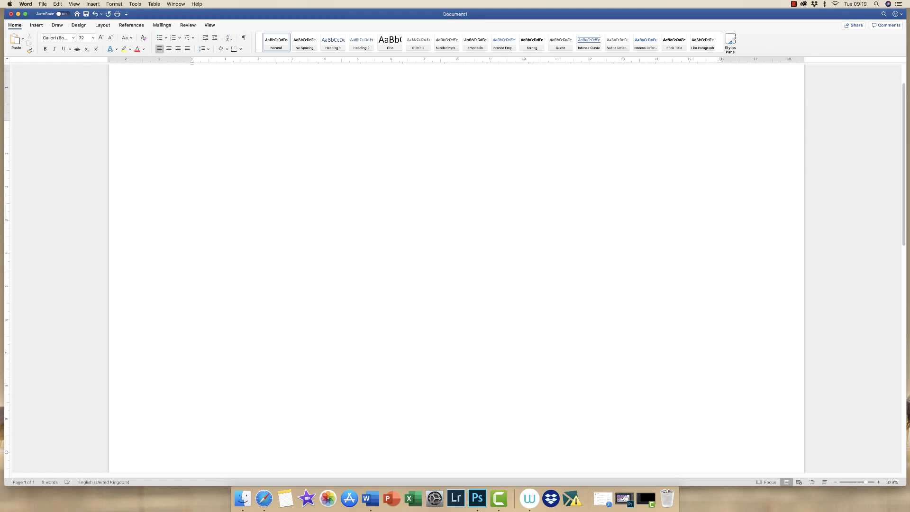
Type 'Thank you' and apply the blue reflection preset from Text Effects
{"action": "type", "text": "Thank you"}
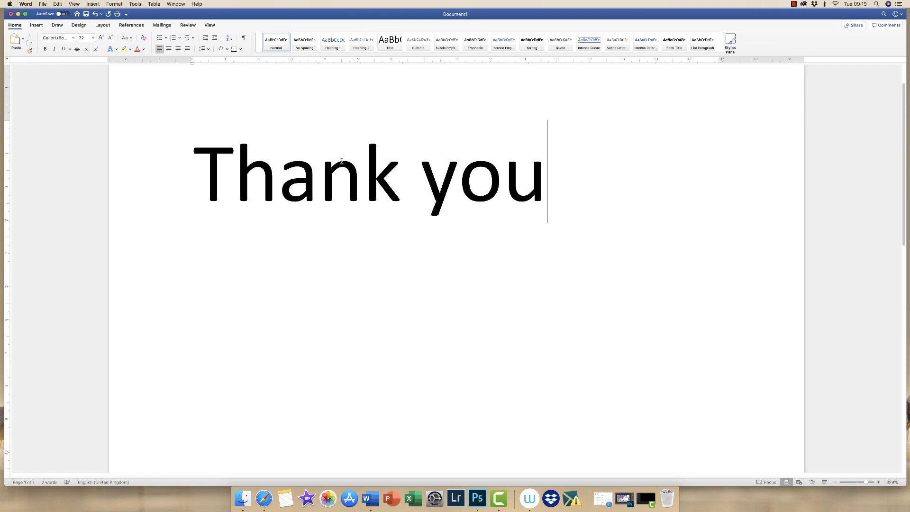
{"action": "key", "text": "super+a"}
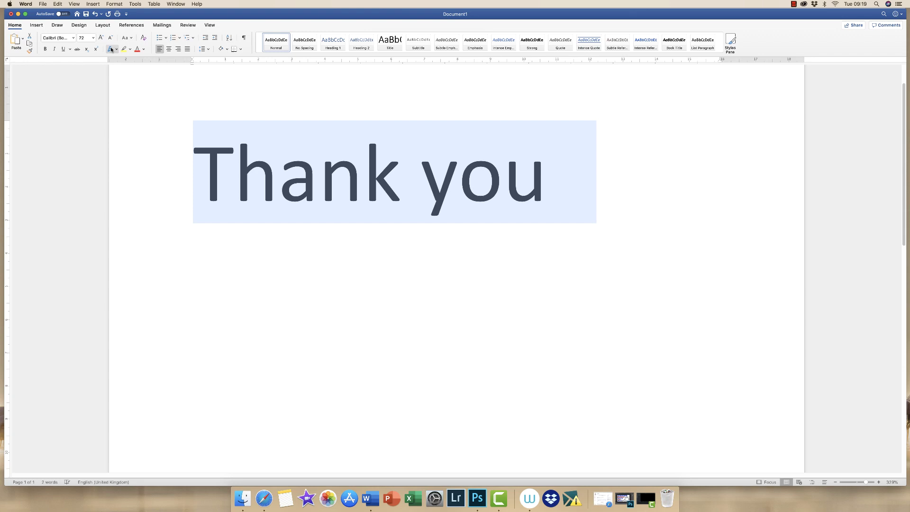
{"action": "left_click", "coordinate": [116, 50]}
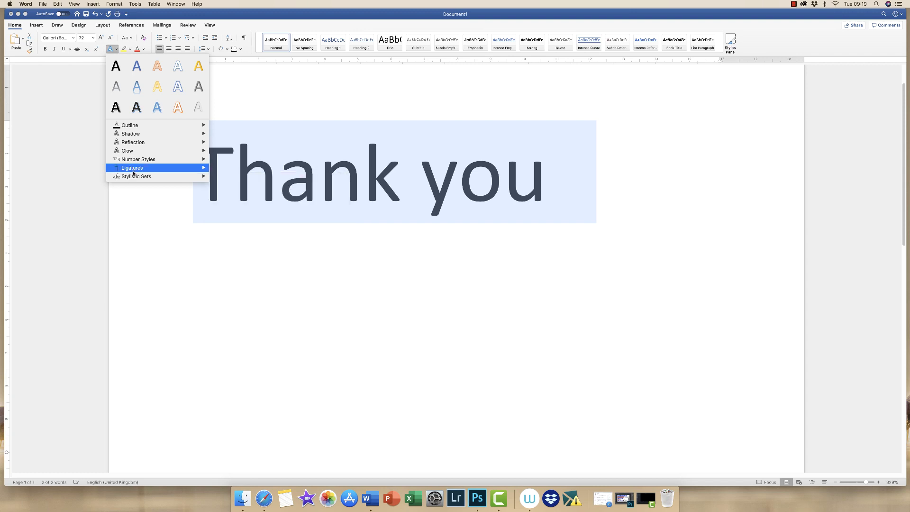
{"action": "mouse_move", "coordinate": [135, 158]}
{"action": "mouse_move", "coordinate": [138, 127]}
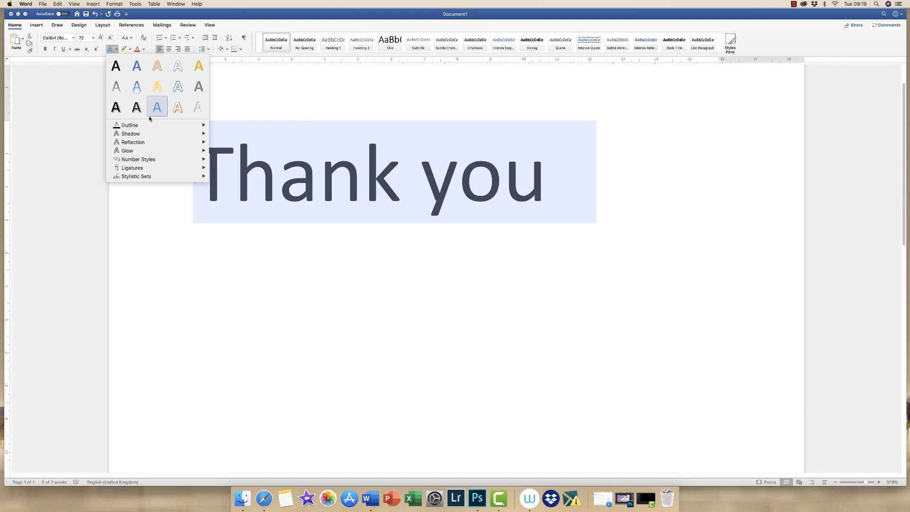
{"action": "left_click", "coordinate": [139, 89]}
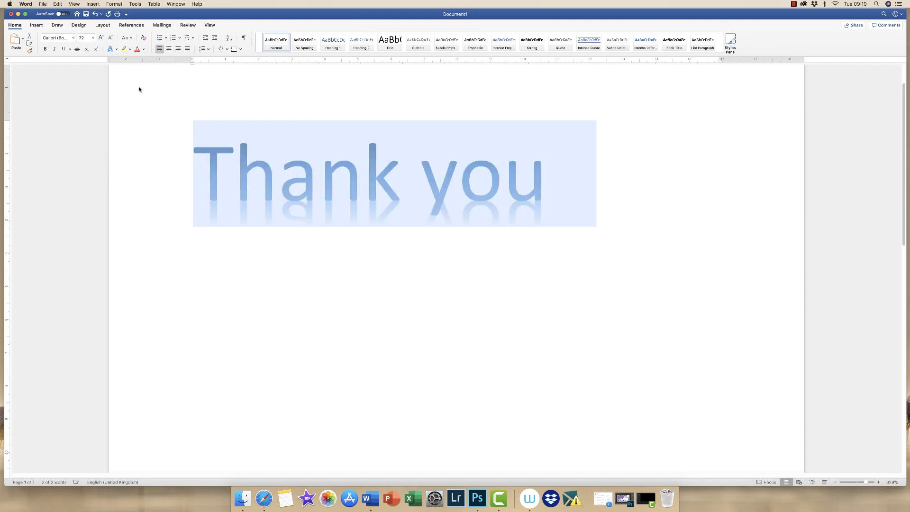
{"action": "left_click", "coordinate": [453, 252]}
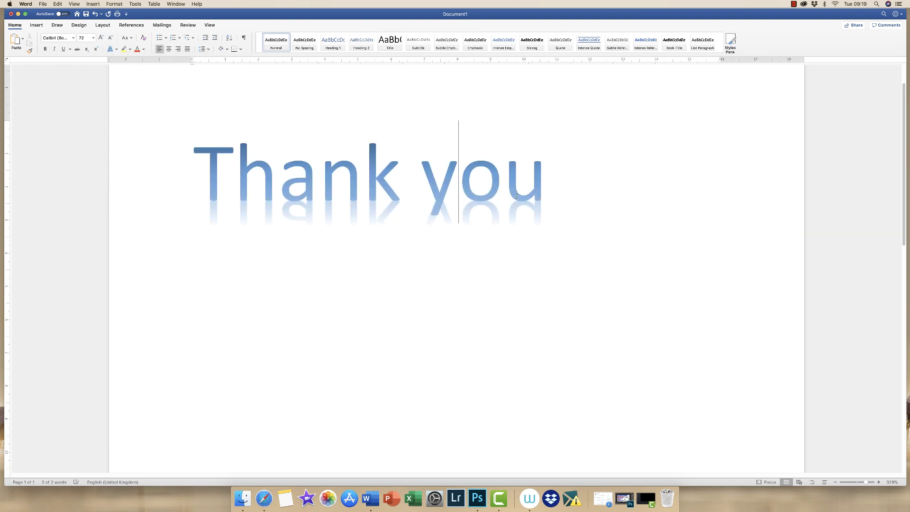
{"action": "left_click_drag", "start_coordinate": [549, 191], "coordinate": [278, 199]}
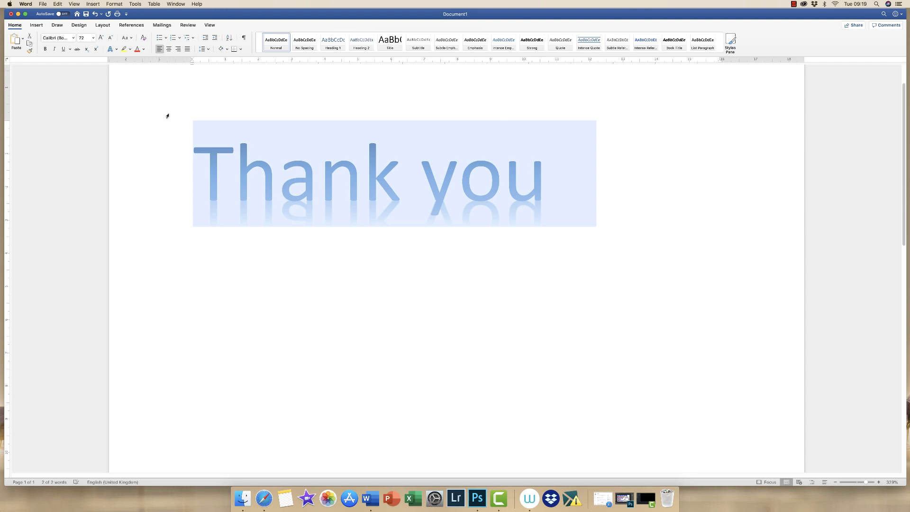
{"action": "left_click", "coordinate": [117, 51]}
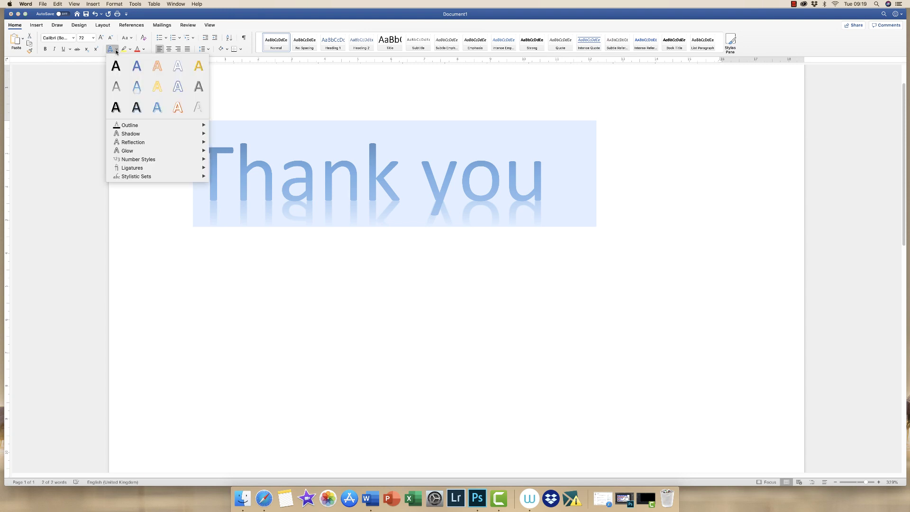
{"action": "left_click", "coordinate": [89, 55]}
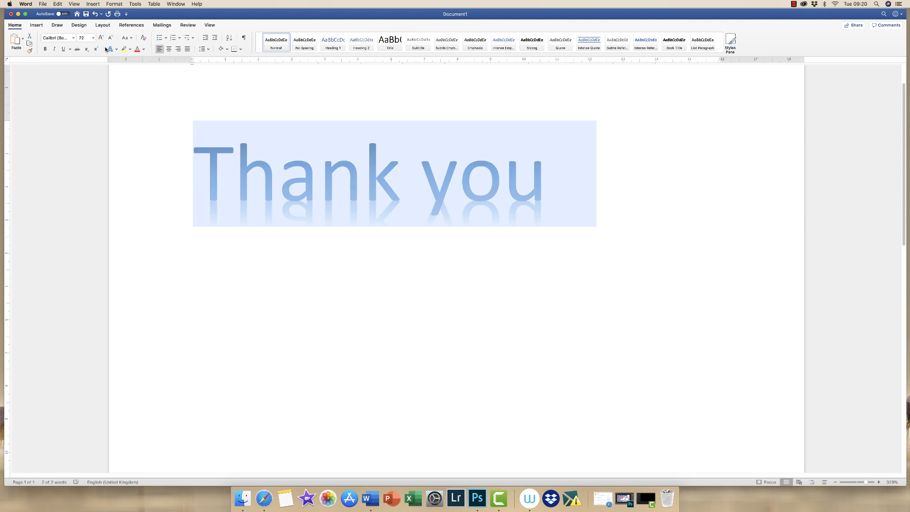
Undo the reflection effect and open More Colours from the Font Colour menu
{"action": "key", "text": "super+z"}
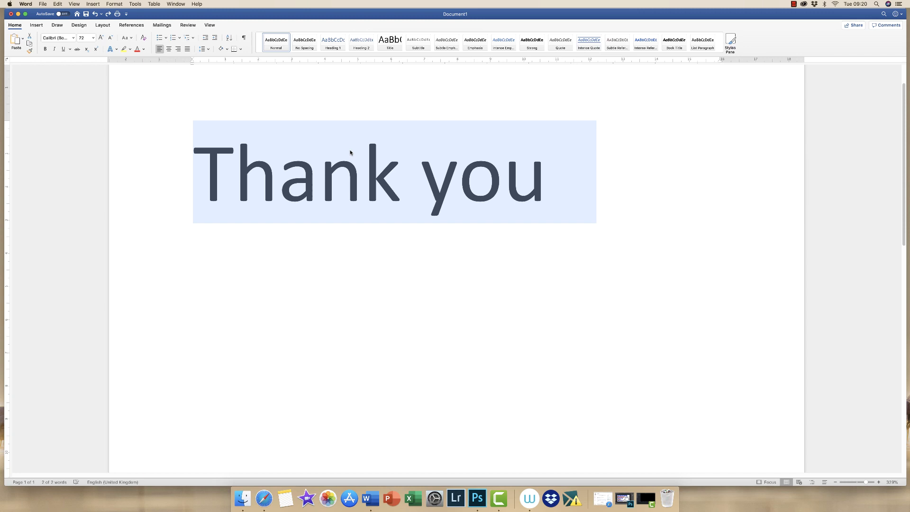
{"action": "left_click", "coordinate": [144, 49]}
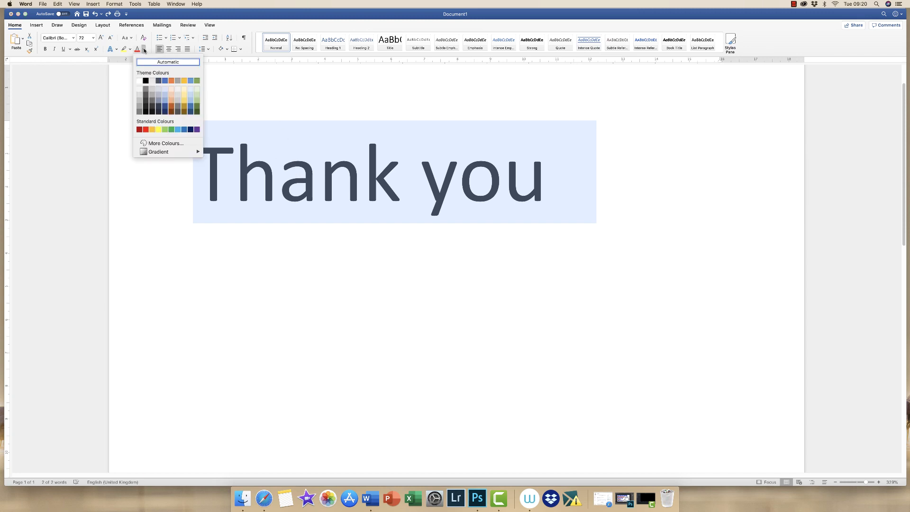
{"action": "left_click", "coordinate": [143, 49]}
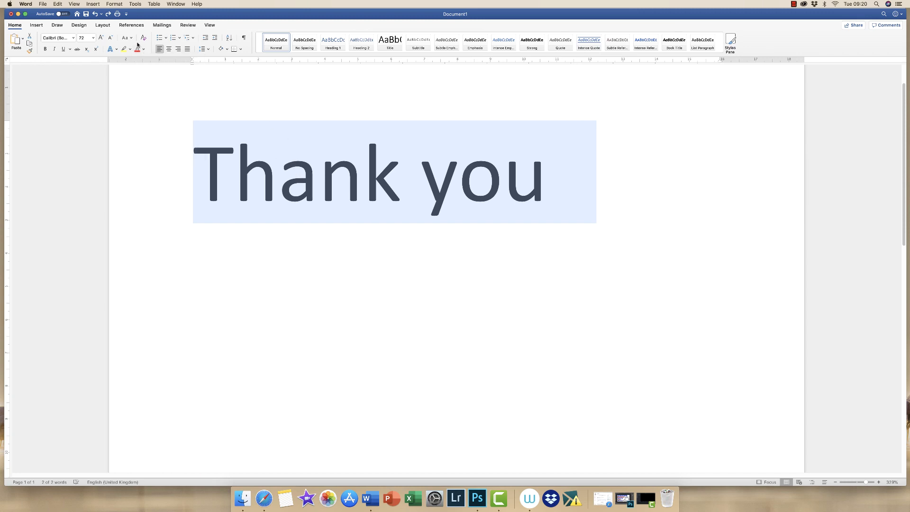
{"action": "left_click", "coordinate": [143, 49]}
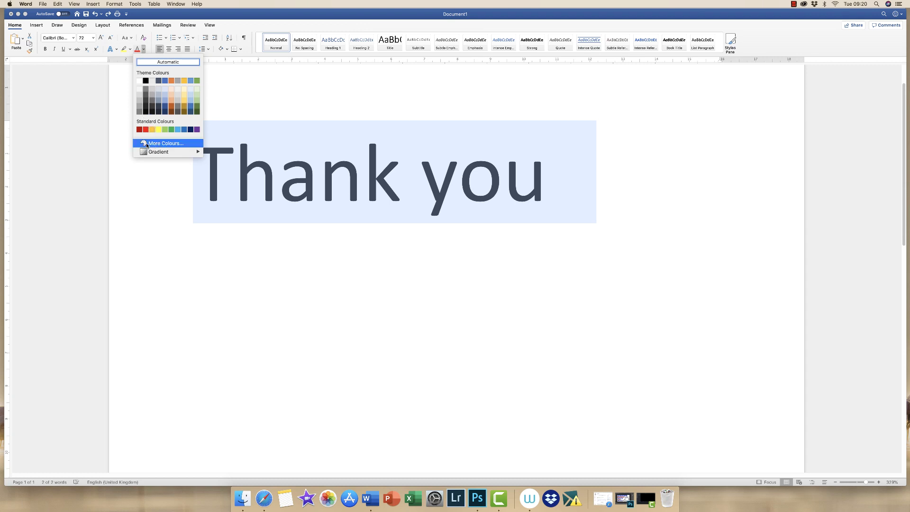
{"action": "left_click", "coordinate": [165, 143]}
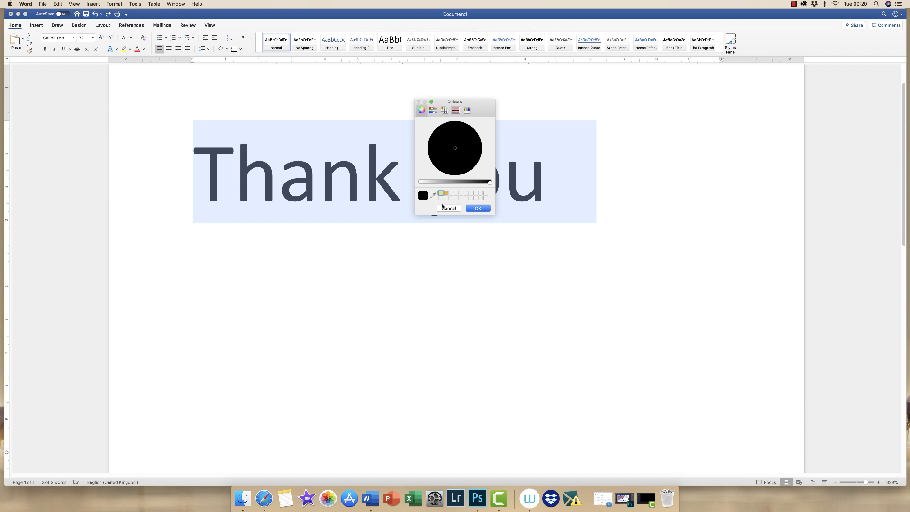
Try colours across the Colours dialog's wheel, sliders, crayon, spectrum and pencil views
{"action": "left_click", "coordinate": [446, 192]}
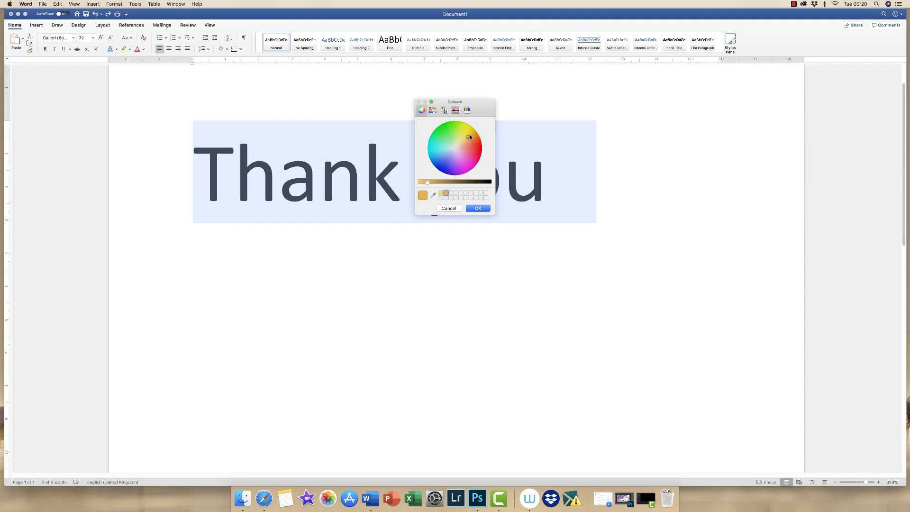
{"action": "mouse_move", "coordinate": [468, 138]}
{"action": "left_mouse_down"}
{"action": "mouse_move", "coordinate": [459, 142]}
{"action": "mouse_move", "coordinate": [450, 132]}
{"action": "mouse_move", "coordinate": [465, 139]}
{"action": "mouse_move", "coordinate": [465, 156]}
{"action": "mouse_move", "coordinate": [451, 162]}
{"action": "mouse_move", "coordinate": [441, 152]}
{"action": "mouse_move", "coordinate": [449, 153]}
{"action": "mouse_move", "coordinate": [437, 161]}
{"action": "mouse_move", "coordinate": [444, 158]}
{"action": "left_mouse_up"}
{"action": "left_click", "coordinate": [433, 110]}
{"action": "left_click", "coordinate": [444, 109]}
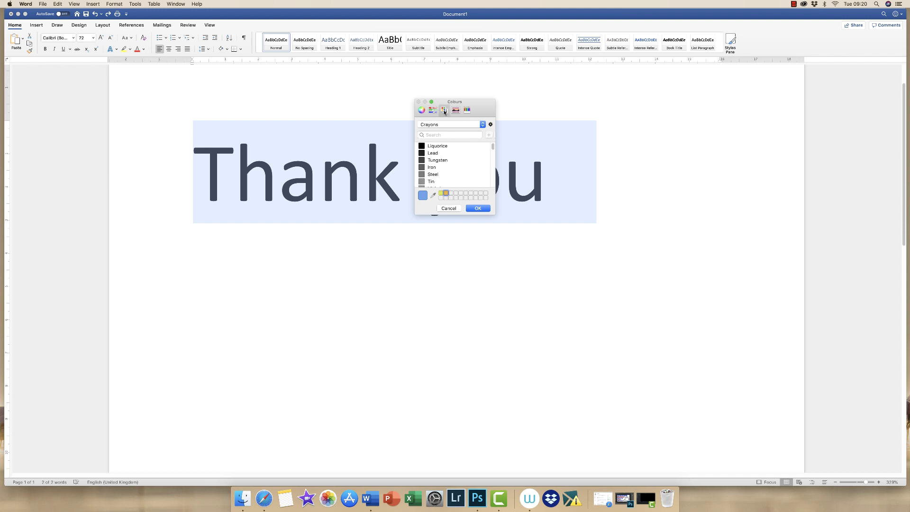
{"action": "left_click", "coordinate": [441, 193]}
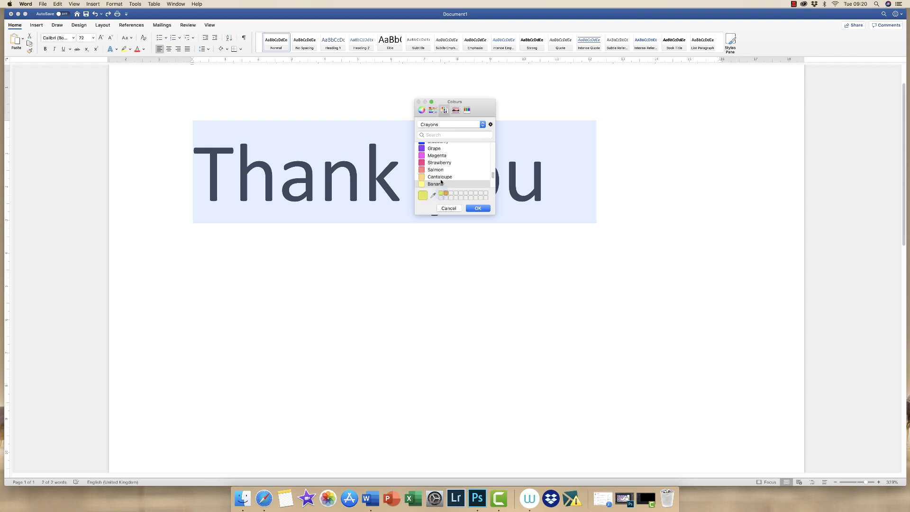
{"action": "left_click", "coordinate": [446, 112]}
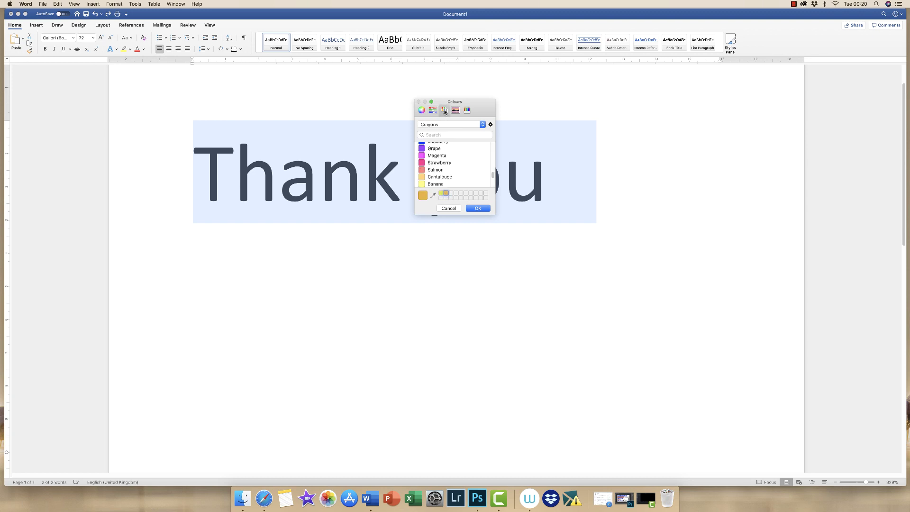
{"action": "left_click", "coordinate": [457, 111]}
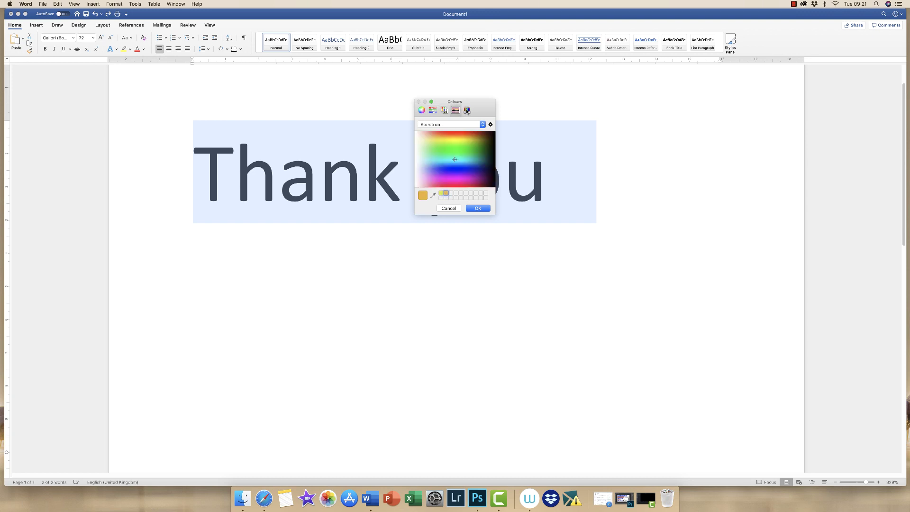
{"action": "left_click", "coordinate": [466, 110]}
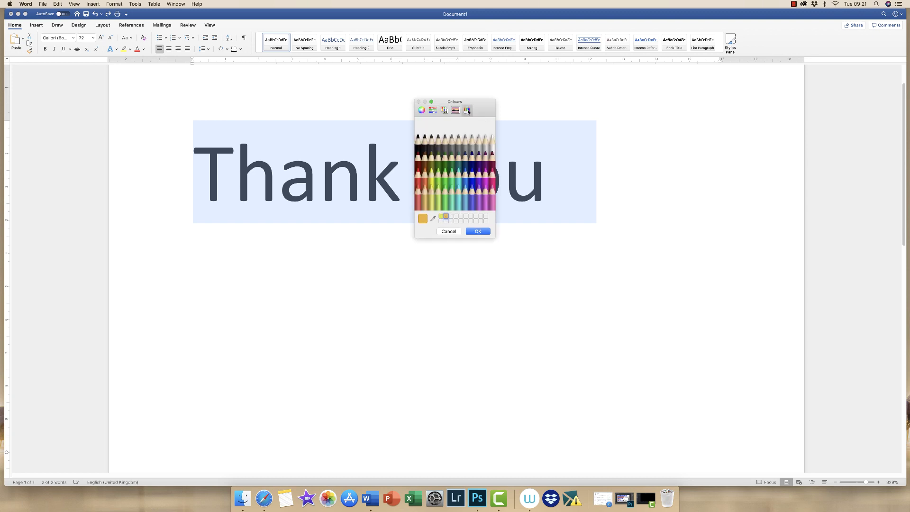
{"action": "left_click", "coordinate": [421, 110]}
Apply red to Thank you, undo it back to black, zoom out to 169%, and select the line
{"action": "left_click", "coordinate": [478, 231]}
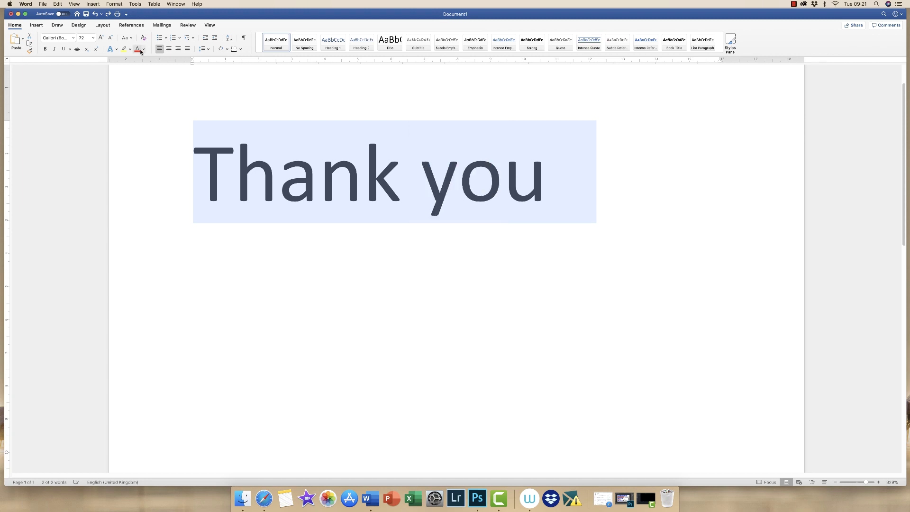
{"action": "left_click", "coordinate": [366, 211]}
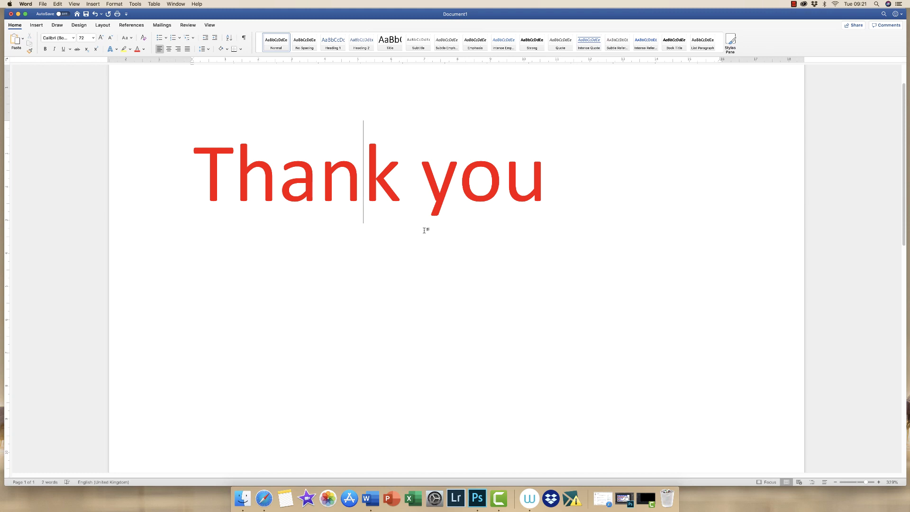
{"action": "key", "text": "super+z"}
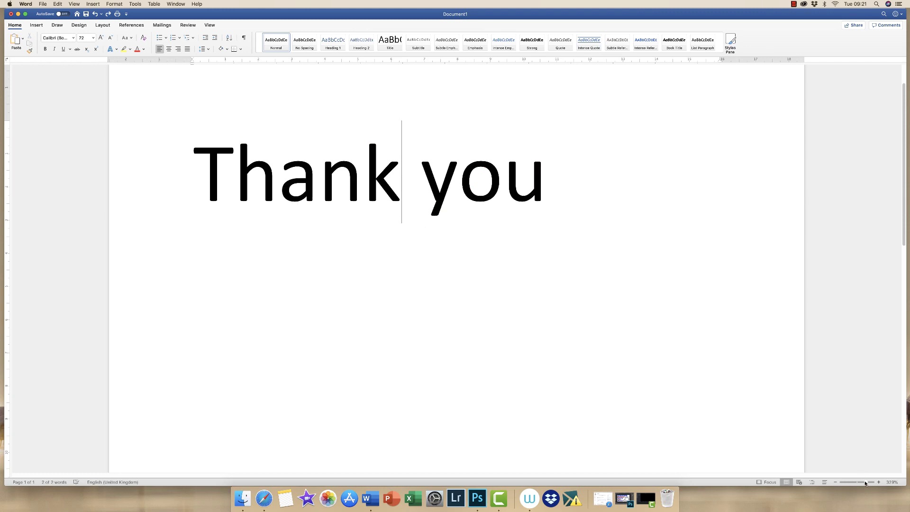
{"action": "left_click_drag", "start_coordinate": [866, 480], "coordinate": [858, 480]}
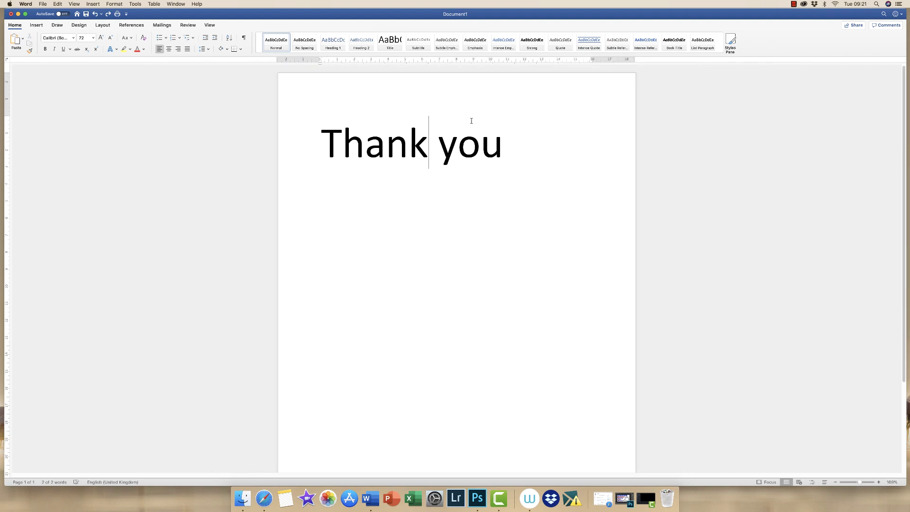
{"action": "left_click_drag", "start_coordinate": [504, 142], "coordinate": [369, 149]}
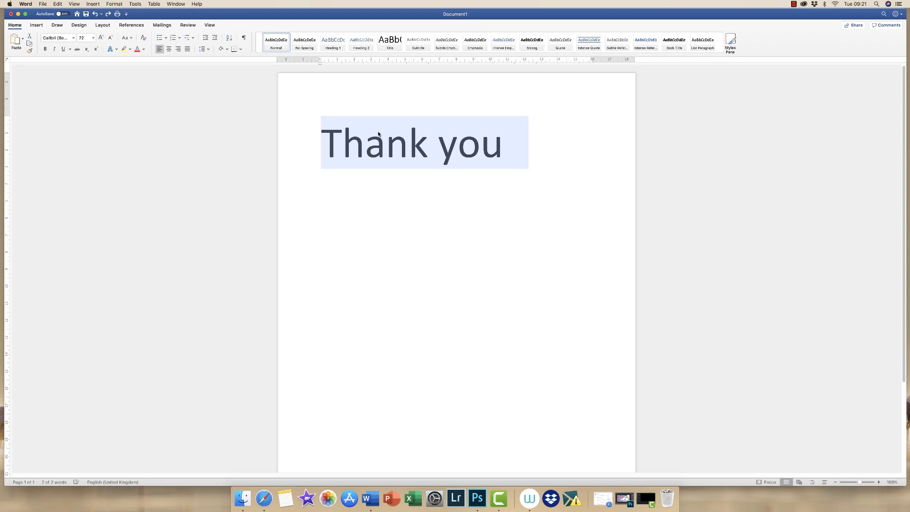
Delete the Thank you text and set the font size to 12 for new typing
{"action": "key", "text": "BackSpace"}
{"action": "left_click", "coordinate": [93, 38]}
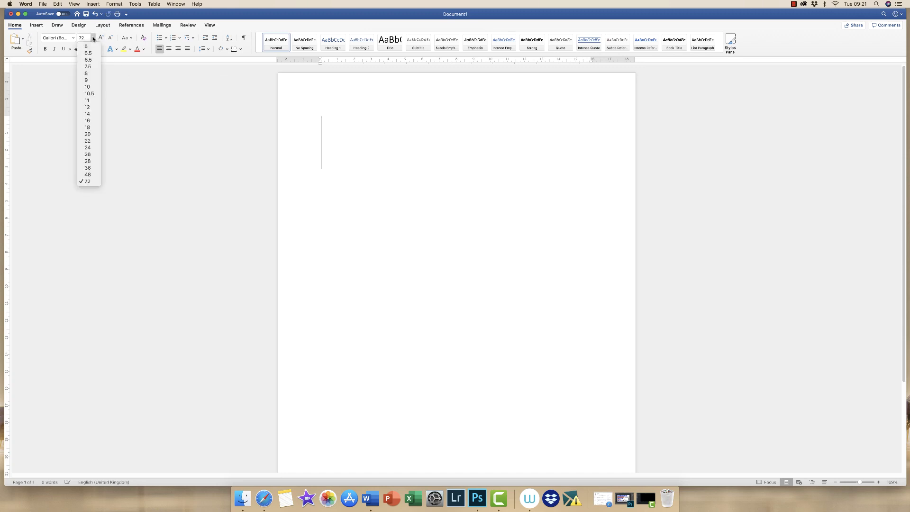
{"action": "left_click", "coordinate": [90, 108]}
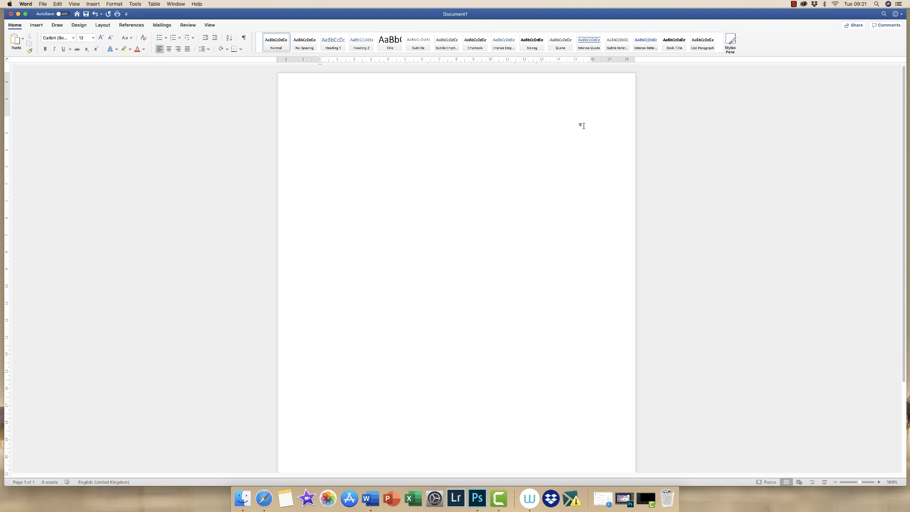
{"action": "left_click_drag", "start_coordinate": [860, 484], "coordinate": [861, 484]}
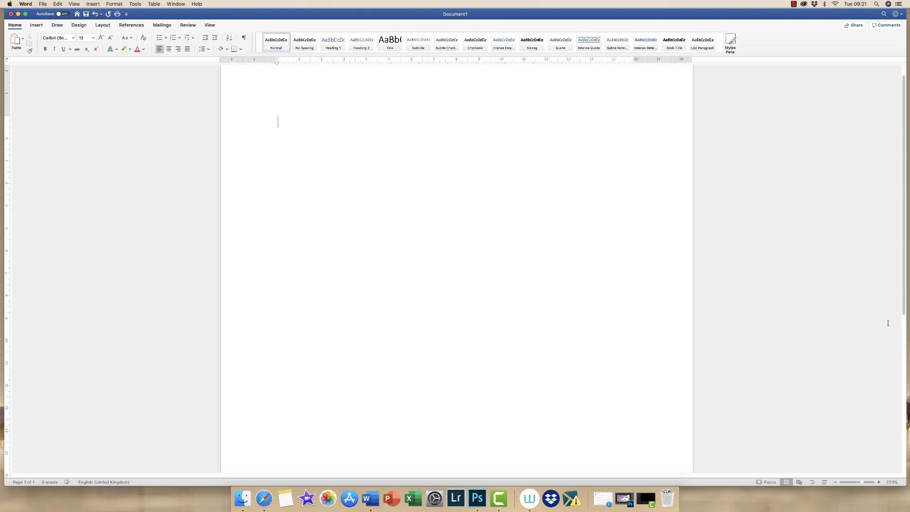
Type the four-line postal address, ending with the postcode, at the top of the page
{"action": "scroll", "coordinate": [887, 323], "scroll_direction": "up", "scroll_amount": 1}
{"action": "type", "text": "3 Buttercu"}
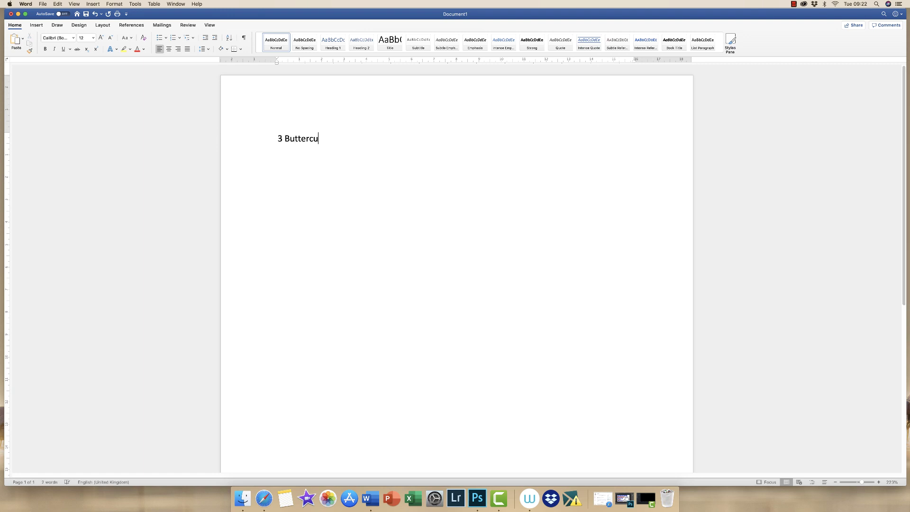
{"action": "type", "text": "p Way"}
{"action": "key", "text": "Return"}
{"action": "type", "text": "Summer Road"}
{"action": "key", "text": "Return"}
{"action": "type", "text": "Fenchurch"}
{"action": "key", "text": "Return"}
{"action": "type", "text": "FN31"}
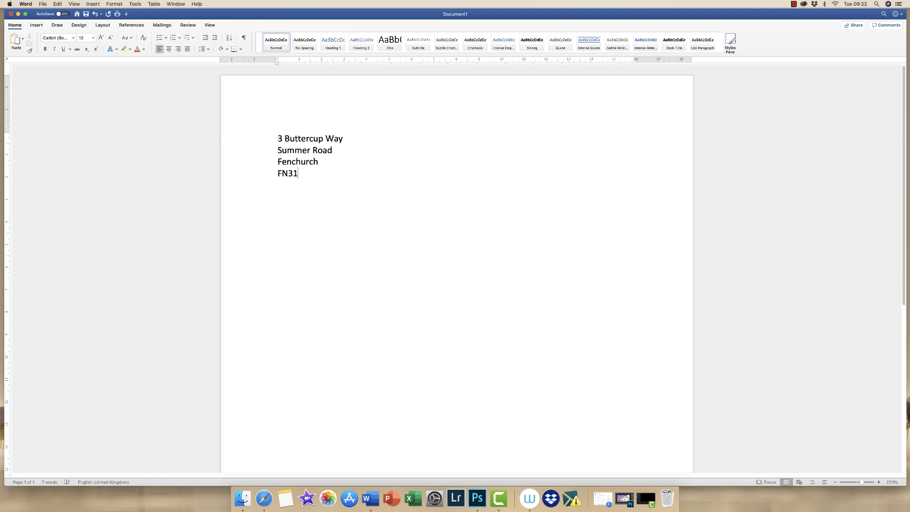
{"action": "type", "text": " 4XJ"}
{"action": "key", "text": "BackSpace"}
{"action": "type", "text": "J"}
Left-align the address, try Tab-indenting each line, then undo the indents
{"action": "left_click_drag", "start_coordinate": [313, 173], "coordinate": [280, 138]}
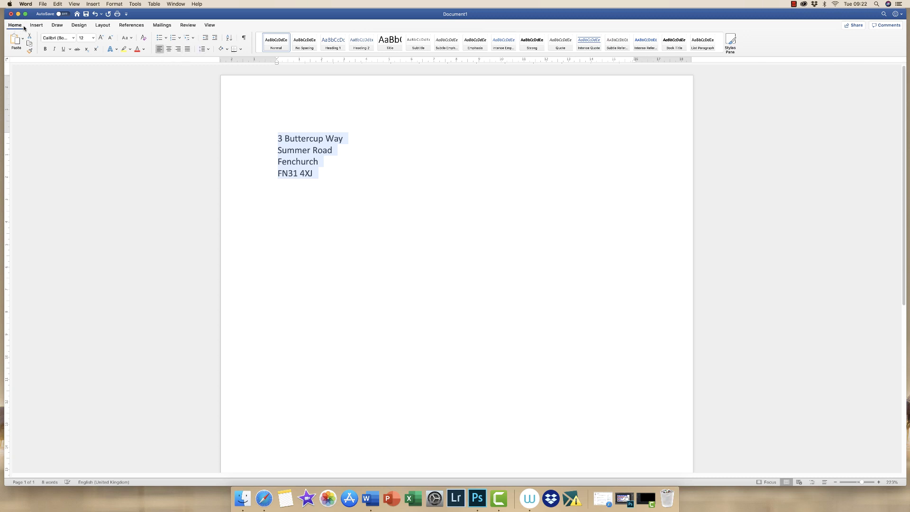
{"action": "left_click", "coordinate": [163, 50]}
{"action": "left_click", "coordinate": [279, 138]}
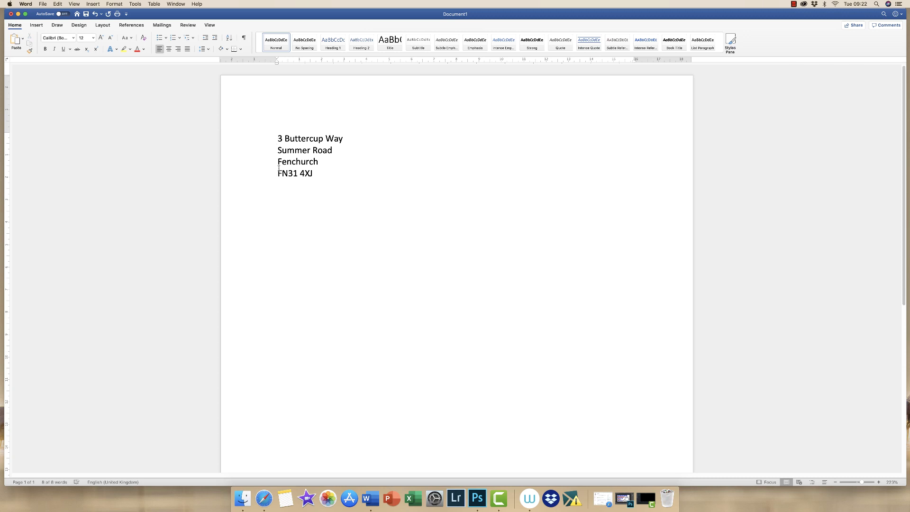
{"action": "left_click", "coordinate": [276, 138]}
{"action": "key", "text": "Tab"}
{"action": "key", "text": "Tab"}
{"action": "key", "text": "Tab"}
{"action": "key", "text": "Tab"}
{"action": "key", "text": "Tab"}
{"action": "key", "text": "Tab"}
{"action": "key", "text": "Tab"}
{"action": "key", "text": "Tab"}
{"action": "key", "text": "Tab"}
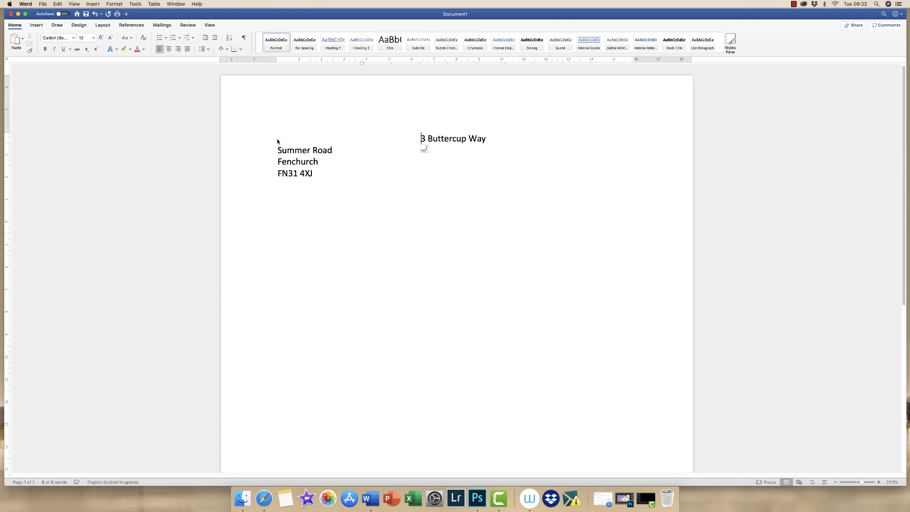
{"action": "left_click", "coordinate": [276, 150]}
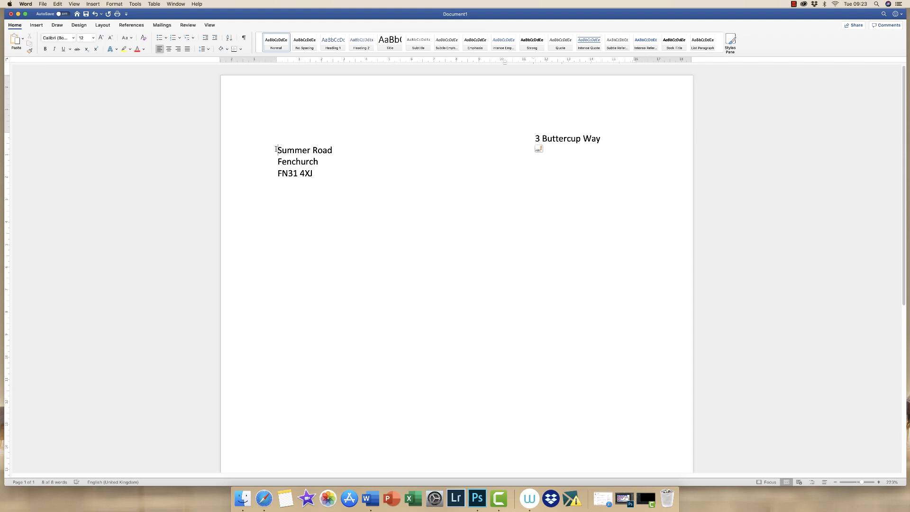
{"action": "key", "text": "Tab"}
{"action": "key", "text": "Tab"}
{"action": "key", "text": "Tab"}
{"action": "key", "text": "Tab"}
{"action": "key", "text": "Tab"}
{"action": "key", "text": "Tab"}
{"action": "key", "text": "Tab"}
{"action": "key", "text": "Tab"}
{"action": "key", "text": "Tab"}
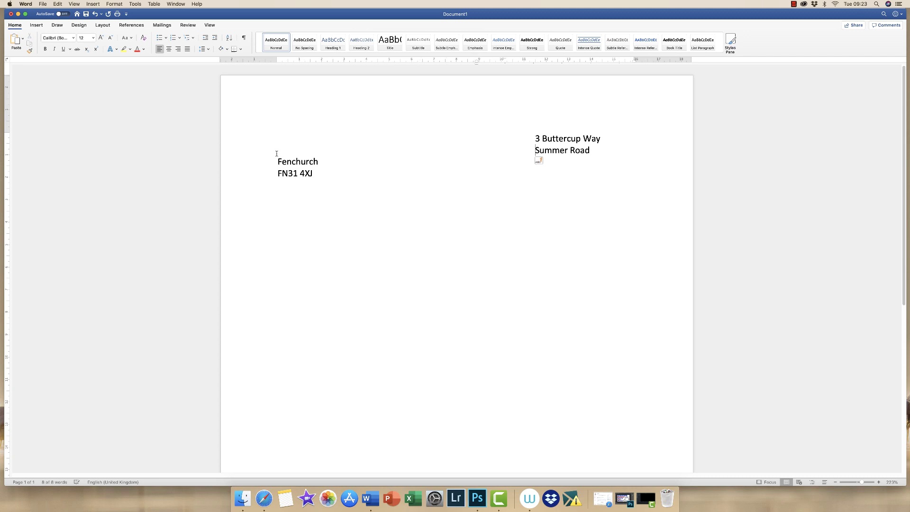
{"action": "left_click", "coordinate": [279, 161]}
{"action": "key", "text": "Tab"}
{"action": "key", "text": "Tab"}
{"action": "key", "text": "Tab"}
{"action": "key", "text": "Tab"}
{"action": "key", "text": "Tab"}
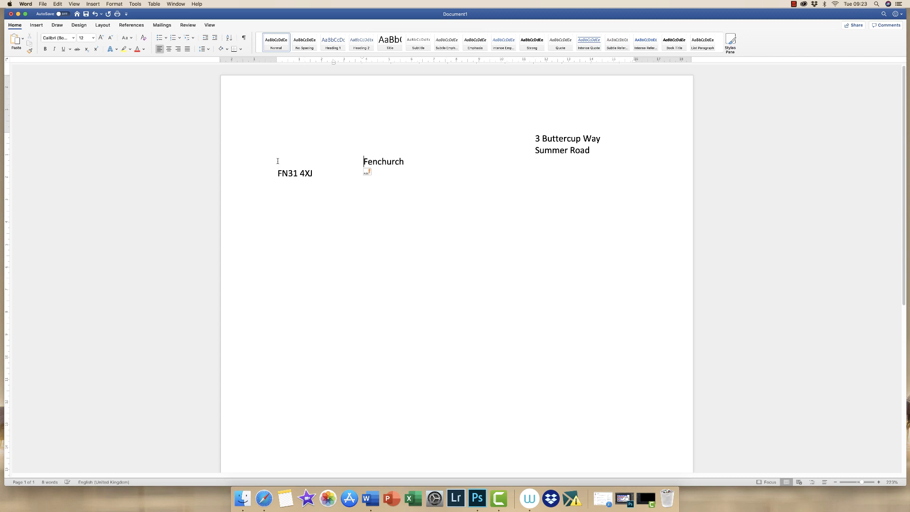
{"action": "key", "text": "Tab"}
{"action": "key", "text": "Tab"}
{"action": "key", "text": "Tab"}
{"action": "key", "text": "Tab"}
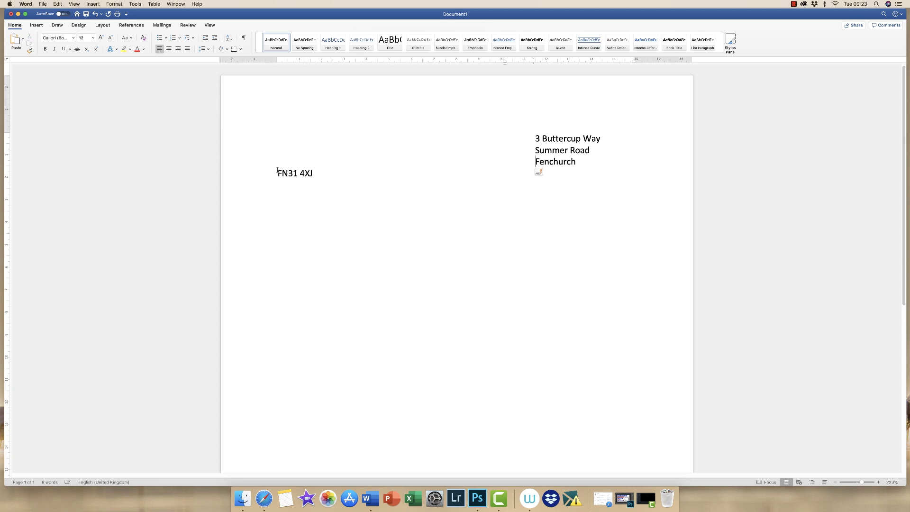
{"action": "left_click", "coordinate": [278, 173]}
{"action": "key", "text": "Tab"}
{"action": "key", "text": "Tab"}
{"action": "key", "text": "Tab"}
{"action": "key", "text": "Tab"}
{"action": "key", "text": "Tab"}
{"action": "key", "text": "Tab"}
{"action": "key", "text": "Tab"}
{"action": "key", "text": "Tab"}
{"action": "key", "text": "Tab"}
{"action": "key", "text": "super+z"}
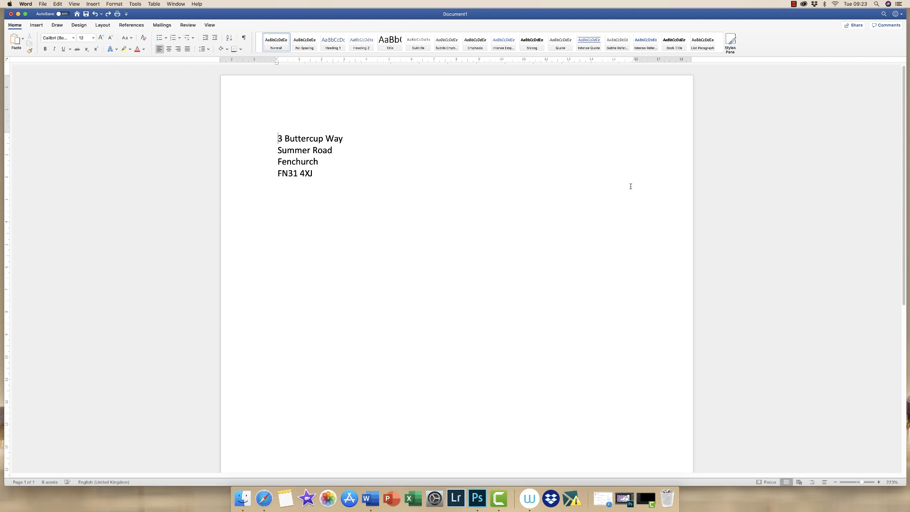
Right-align the four address lines
{"action": "left_click_drag", "start_coordinate": [315, 176], "coordinate": [279, 138]}
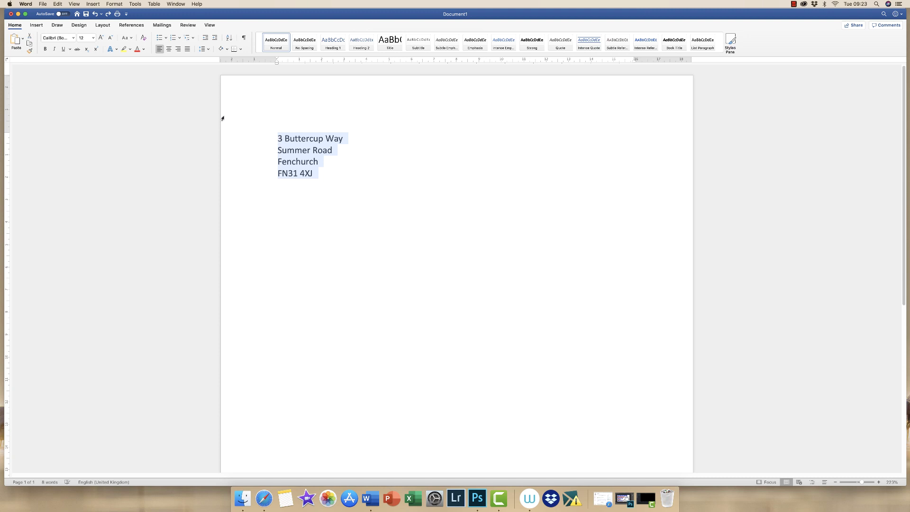
{"action": "left_click", "coordinate": [178, 49]}
{"action": "left_click", "coordinate": [620, 138]}
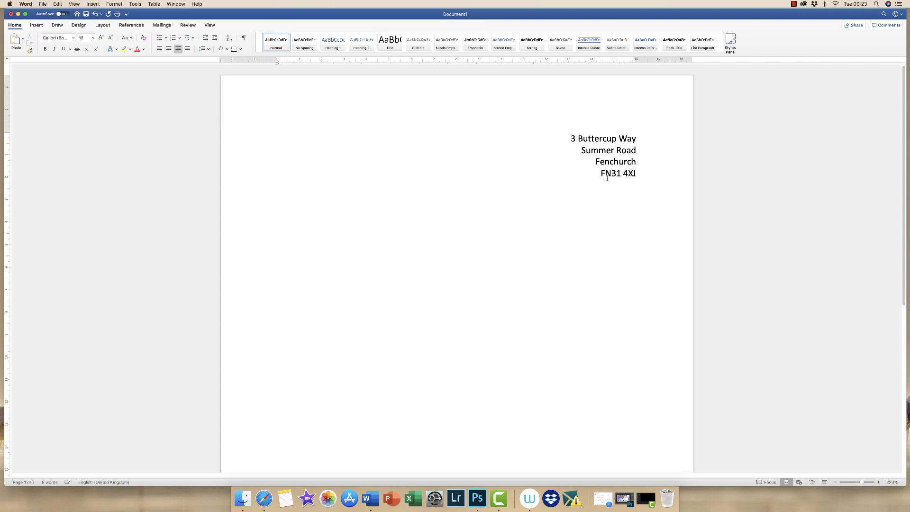
Add a left-aligned blank line below the postcode and move down one more line
{"action": "key", "text": "Return"}
{"action": "key", "text": "super+l"}
{"action": "key", "text": "BackSpace"}
{"action": "key", "text": "Return"}
{"action": "left_click", "coordinate": [160, 51]}
{"action": "key", "text": "Return"}
Type 'Dear Sir/Madam' and the sentence thanking the host for the Thursday night dinner party
{"action": "type", "text": "dEAR"}
{"action": "key", "text": "Caps_Lock"}
{"action": "key", "text": "BackSpace"}
{"action": "key", "text": "BackSpace"}
{"action": "key", "text": "BackSpace"}
{"action": "key", "text": "BackSpace"}
{"action": "type", "text": "Dear Sir/Madam"}
{"action": "key", "text": "Return"}
{"action": "key", "text": "Return"}
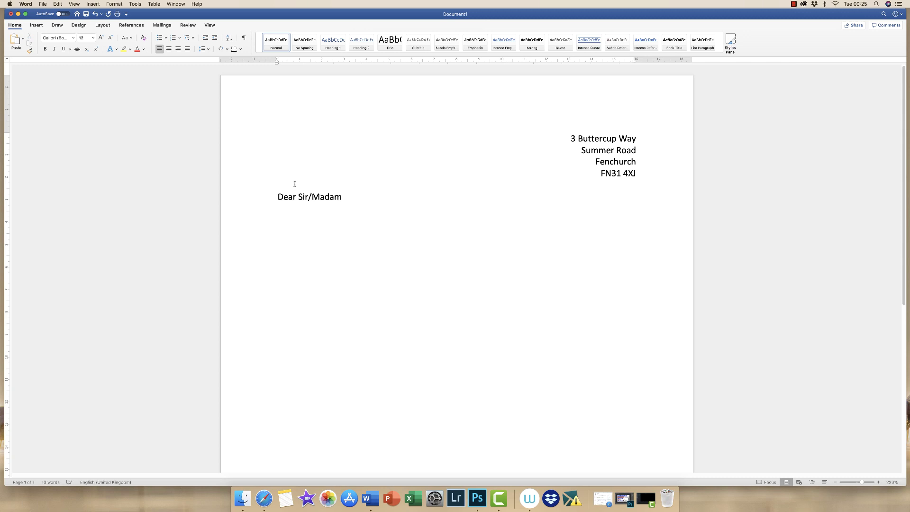
{"action": "key", "text": "Down"}
{"action": "key", "text": "Down"}
{"action": "type", "text": "Thank you very much for hosti"}
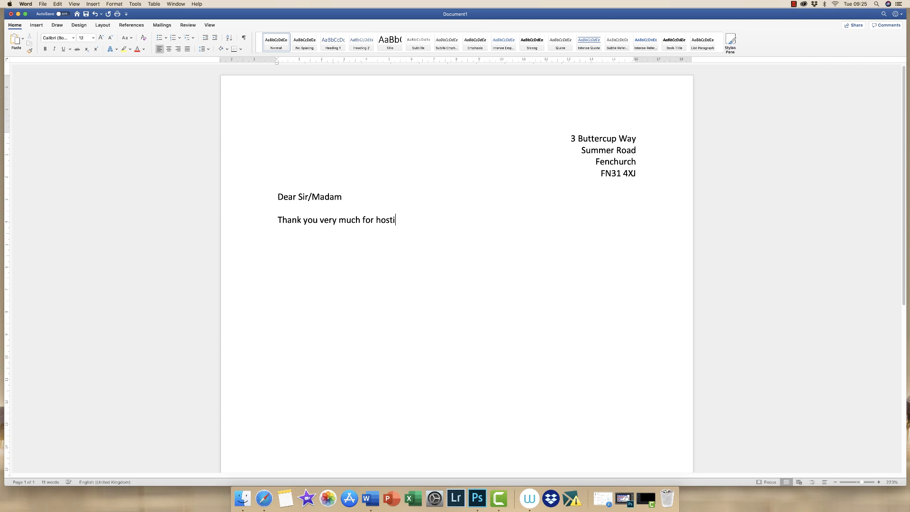
{"action": "type", "text": "ng the dinner party on THURSDAY NIGHT"}
{"action": "key", "text": "BackSpace"}
{"action": "key", "text": "BackSpace"}
{"action": "key", "text": "BackSpace"}
{"action": "key", "text": "BackSpace"}
{"action": "key", "text": "BackSpace"}
{"action": "key", "text": "BackSpace"}
{"action": "key", "text": "BackSpace"}
{"action": "key", "text": "BackSpace"}
{"action": "key", "text": "BackSpace"}
{"action": "key", "text": "BackSpace"}
{"action": "key", "text": "BackSpace"}
{"action": "key", "text": "BackSpace"}
{"action": "key", "text": "BackSpace"}
{"action": "key", "text": "BackSpace"}
{"action": "type", "text": "Thursday night."}
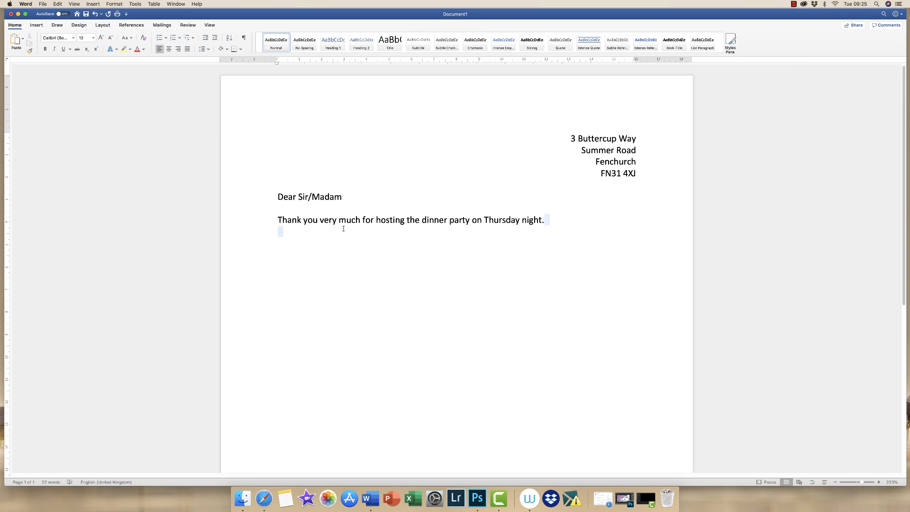
Copy and paste the thank-you paragraph several times, removing an extra blank line
{"action": "type", "text": "Thank you very much for hosting the dinner party on Thursday night."}
{"action": "key", "text": "super+v"}
{"action": "key", "text": "super+v"}
{"action": "key", "text": "super+v"}
{"action": "key", "text": "super+v"}
{"action": "key", "text": "super+v"}
{"action": "triple_click", "coordinate": [432, 247]}
{"action": "key", "text": "super+c"}
{"action": "key", "text": "Right"}
{"action": "key", "text": "Return"}
{"action": "key", "text": "super+v"}
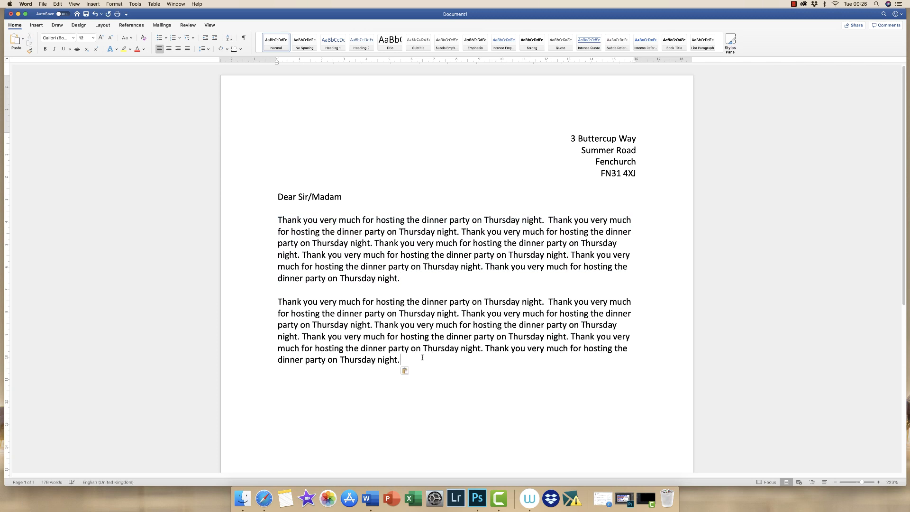
{"action": "key", "text": "Return"}
{"action": "key", "text": "super+v"}
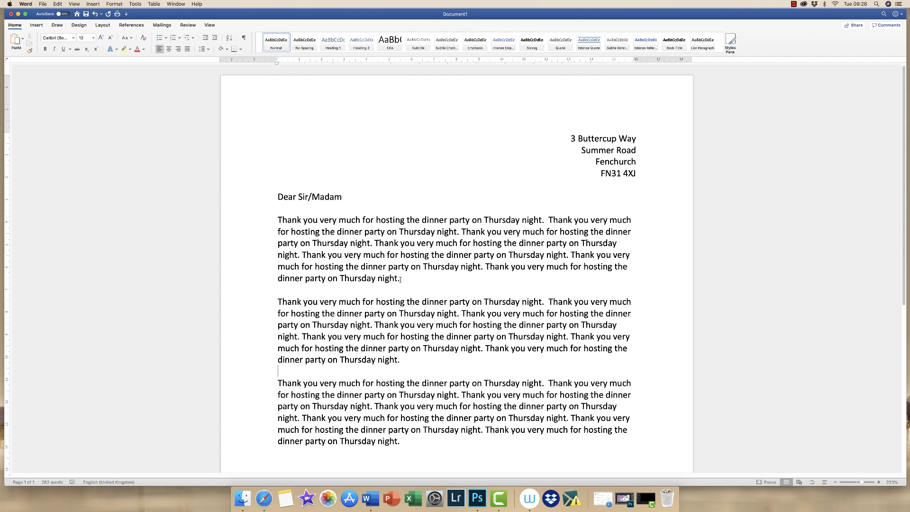
{"action": "left_click_drag", "start_coordinate": [400, 279], "coordinate": [286, 229]}
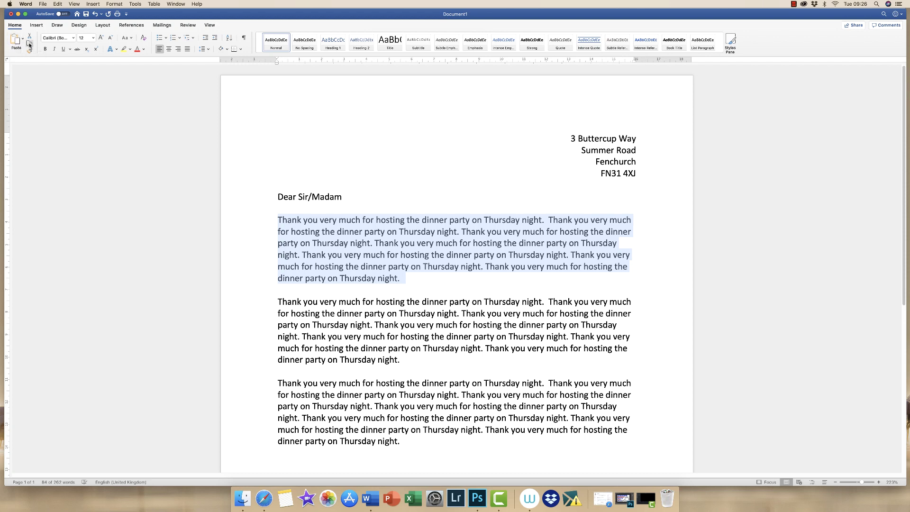
{"action": "key", "text": "super+z"}
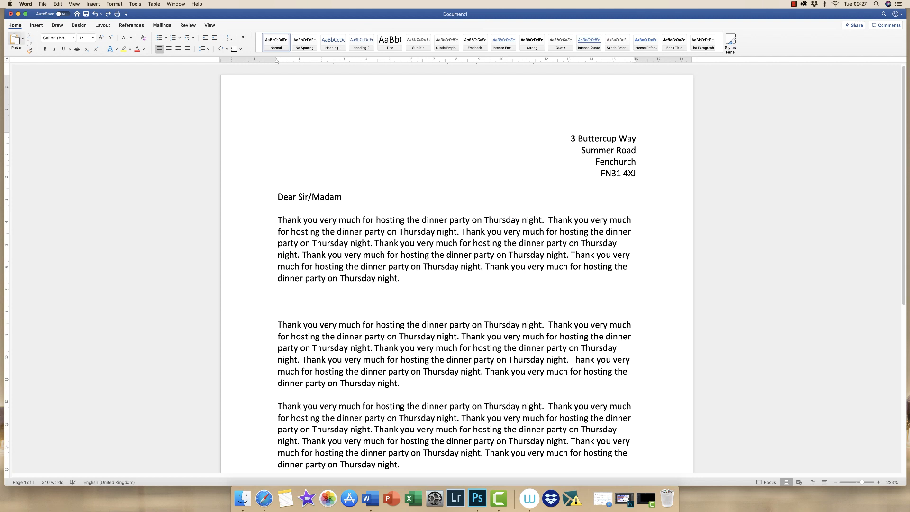
{"action": "key", "text": "BackSpace"}
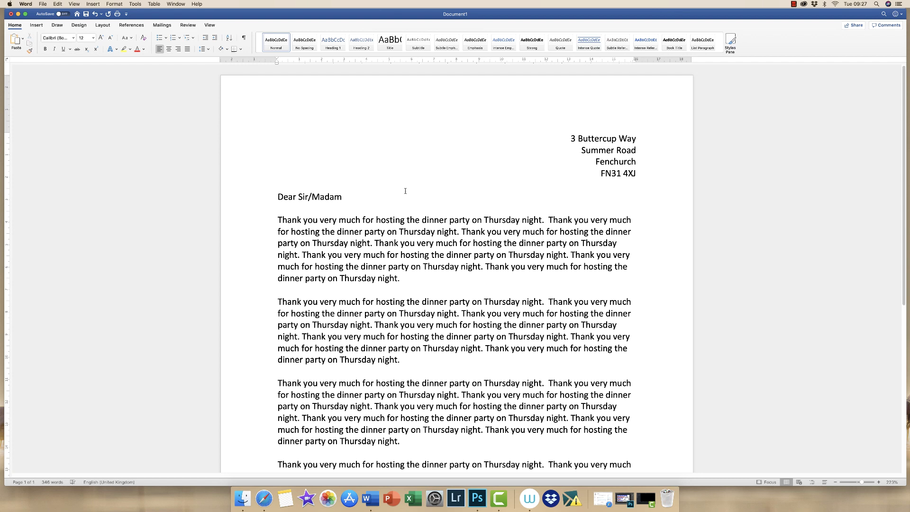
Insert a centred line above the greeting and type DINNER PARTY
{"action": "left_click", "coordinate": [278, 196]}
{"action": "key", "text": "Return"}
{"action": "key", "text": "Return"}
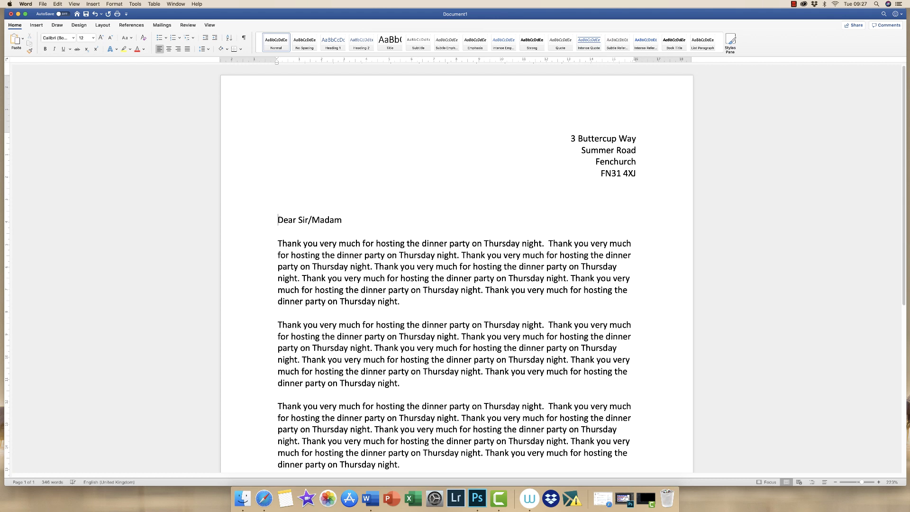
{"action": "left_click", "coordinate": [279, 199]}
{"action": "left_click", "coordinate": [169, 49]}
{"action": "type", "text": "DINNER PARTY"}
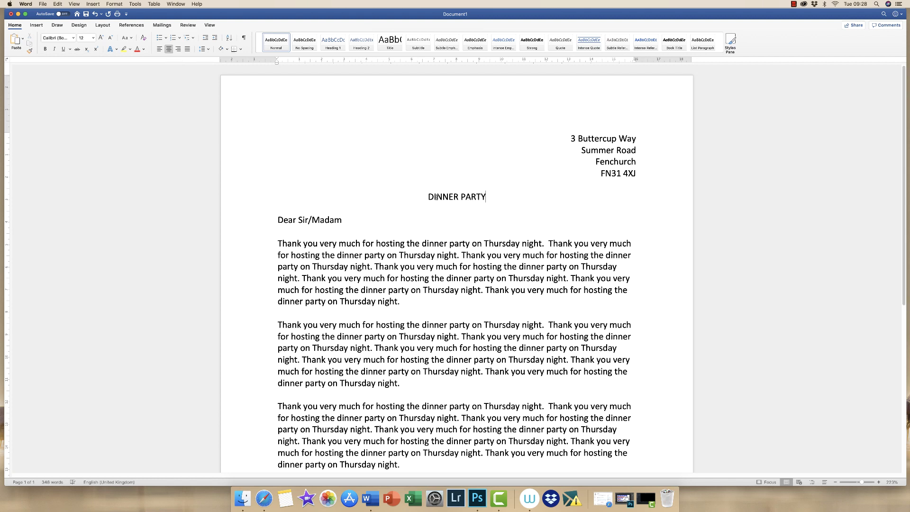
Enlarge the DINNER PARTY title four sizes and make it bold and underlined
{"action": "left_click_drag", "start_coordinate": [429, 197], "coordinate": [491, 197]}
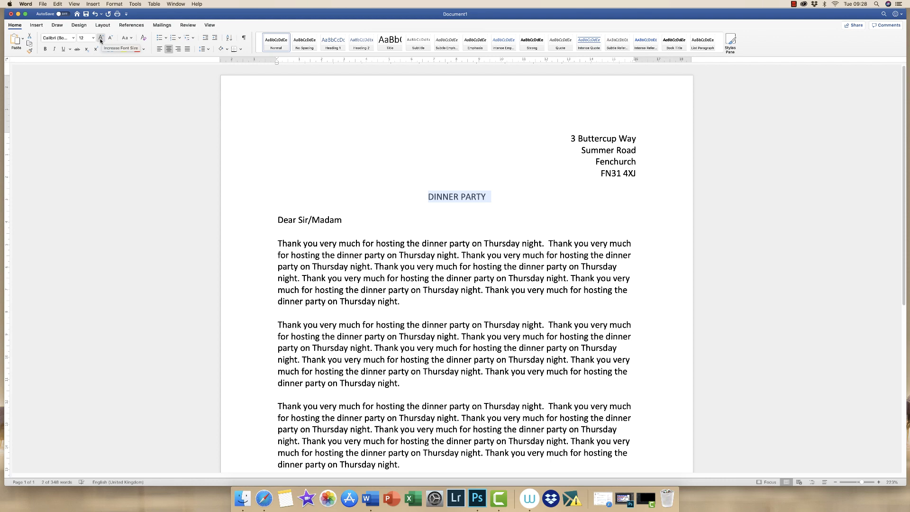
{"action": "left_click", "coordinate": [101, 40]}
{"action": "left_click", "coordinate": [100, 39]}
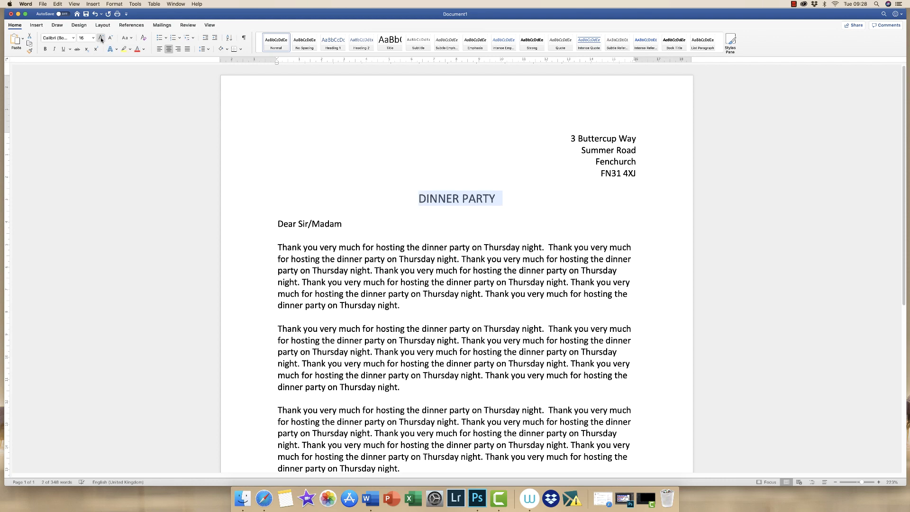
{"action": "left_click", "coordinate": [101, 39]}
{"action": "left_click", "coordinate": [101, 39]}
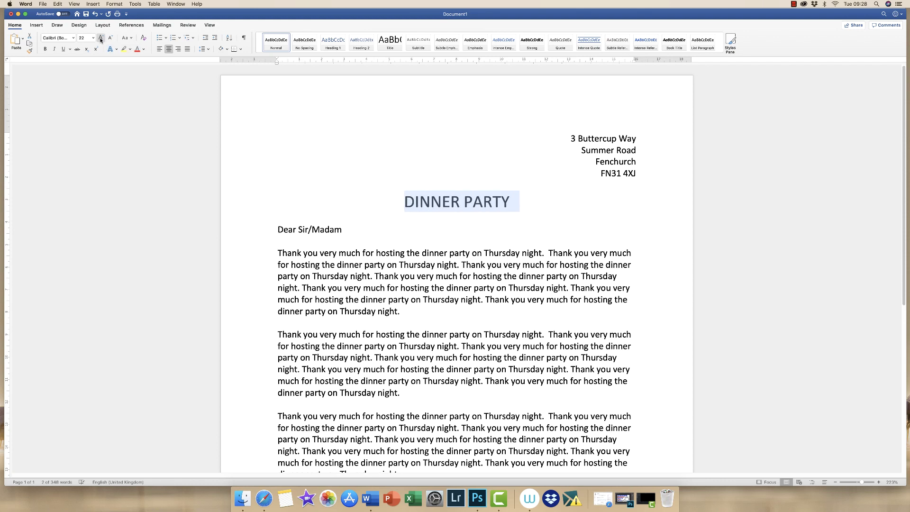
{"action": "left_click", "coordinate": [65, 49]}
{"action": "left_click", "coordinate": [278, 213]}
{"action": "left_click_drag", "start_coordinate": [861, 482], "coordinate": [857, 482]}
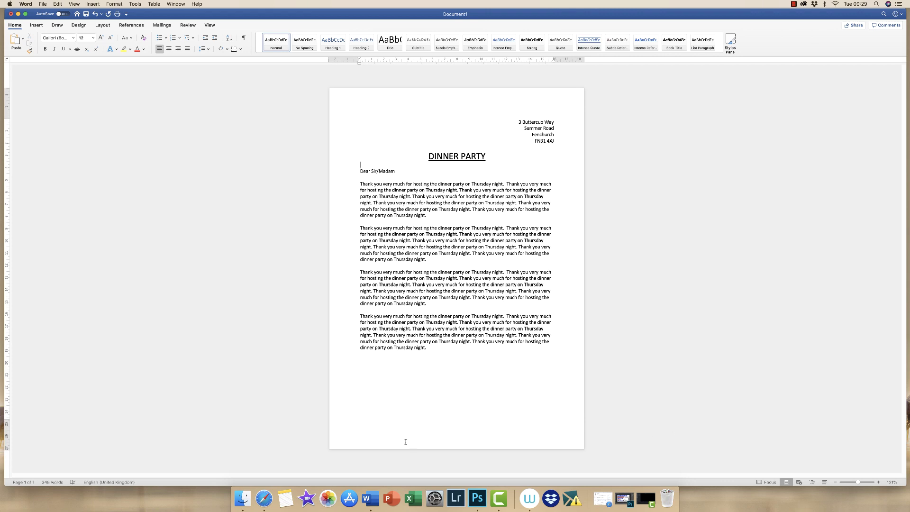
{"action": "double_click", "coordinate": [445, 441]}
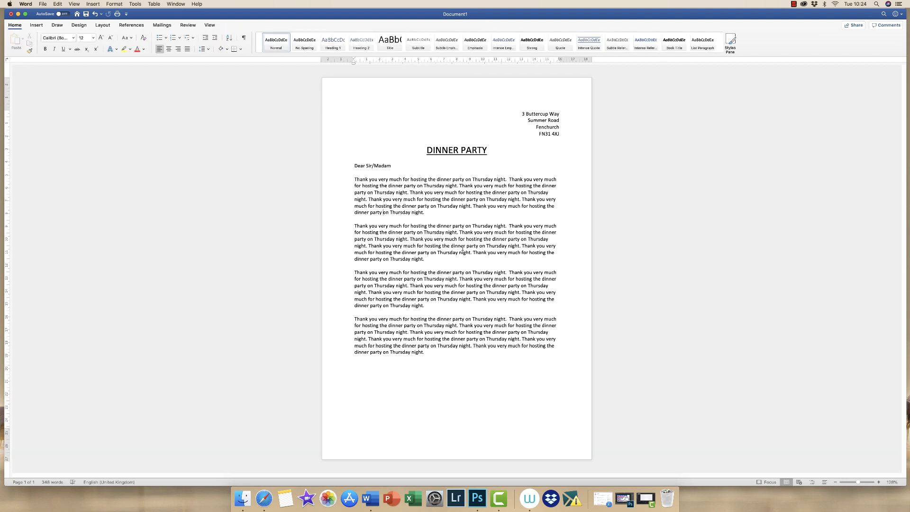
Insert the Blank header design from the Insert tab's Header gallery
{"action": "left_click", "coordinate": [32, 26]}
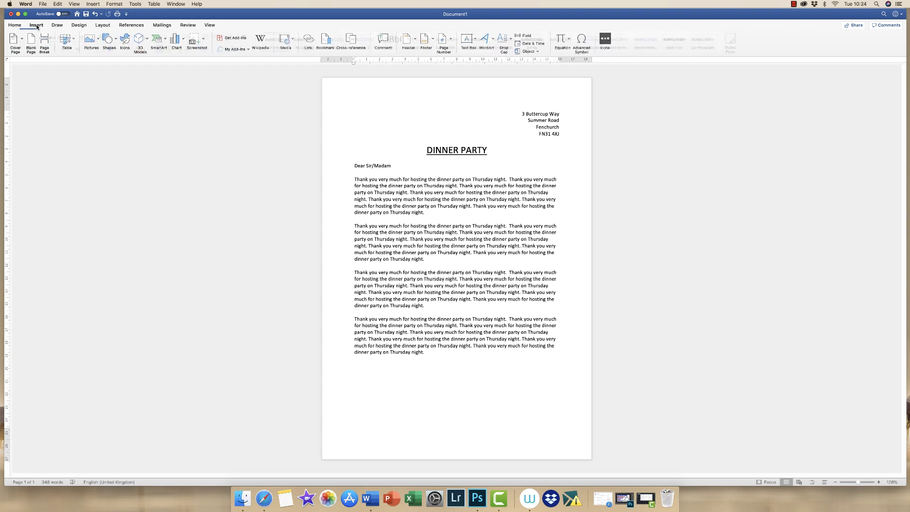
{"action": "left_click", "coordinate": [408, 42]}
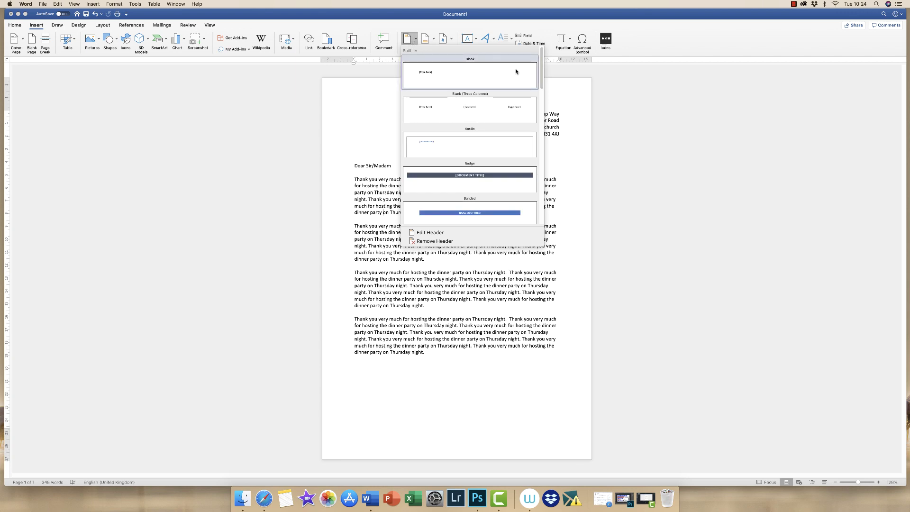
{"action": "scroll", "coordinate": [539, 126], "scroll_direction": "down", "scroll_amount": 8}
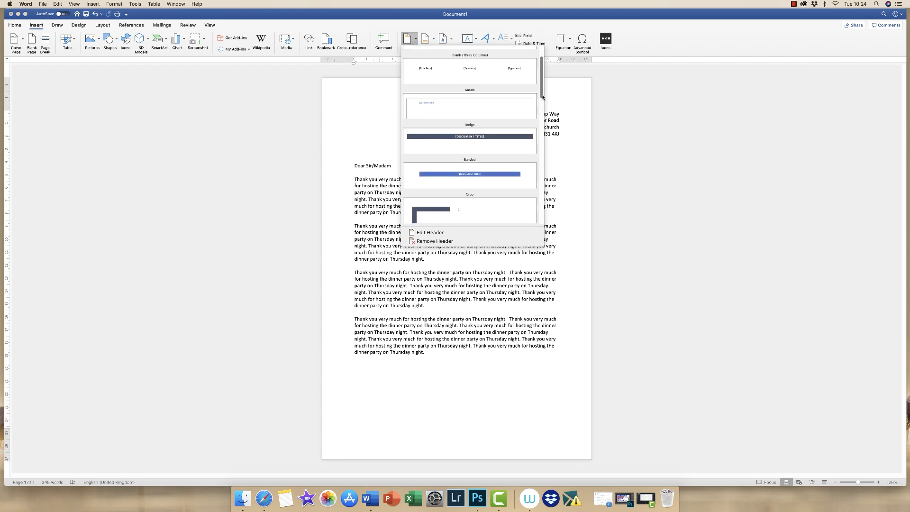
{"action": "left_click_drag", "start_coordinate": [539, 126], "coordinate": [541, 86]}
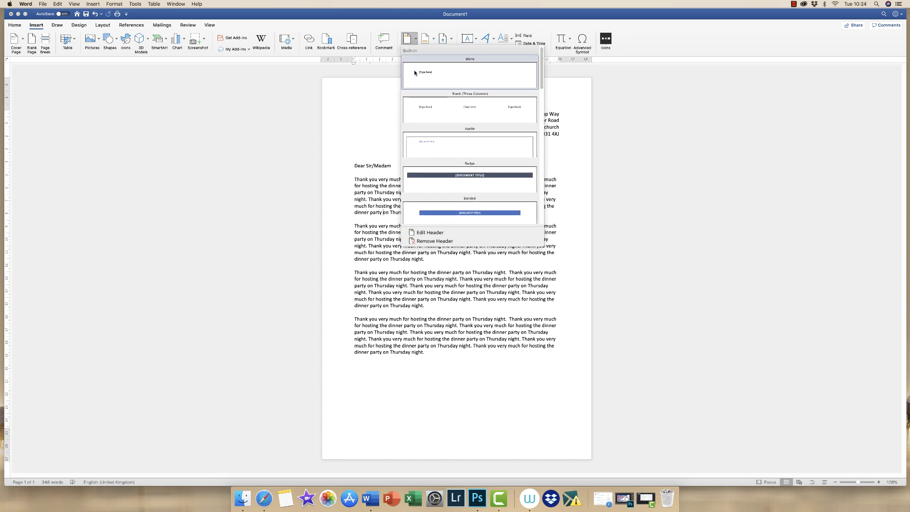
{"action": "left_click", "coordinate": [447, 73]}
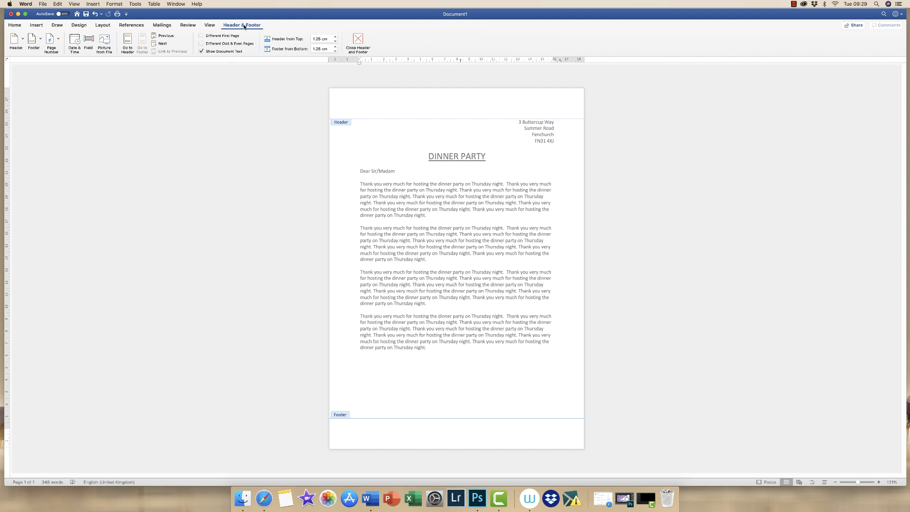
Add a centre-aligned page number to the footer through the Page Number dialog
{"action": "left_click", "coordinate": [58, 40]}
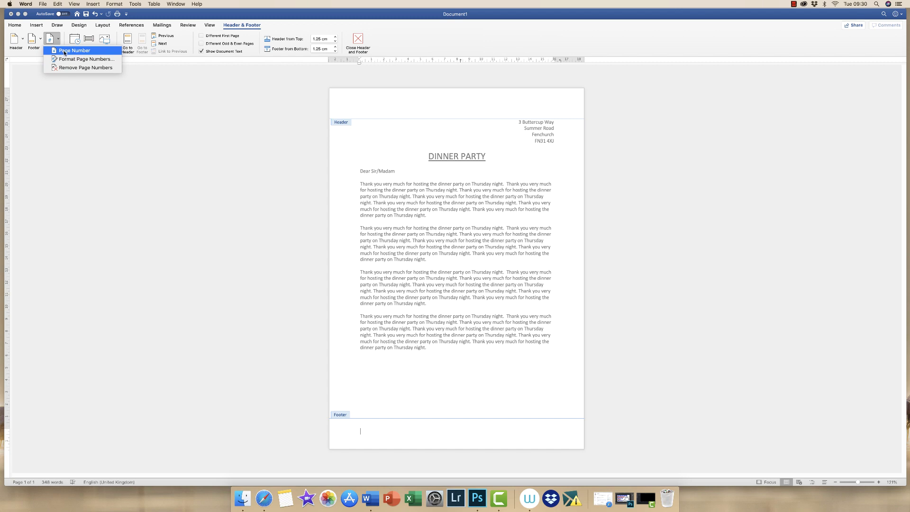
{"action": "left_click", "coordinate": [65, 52]}
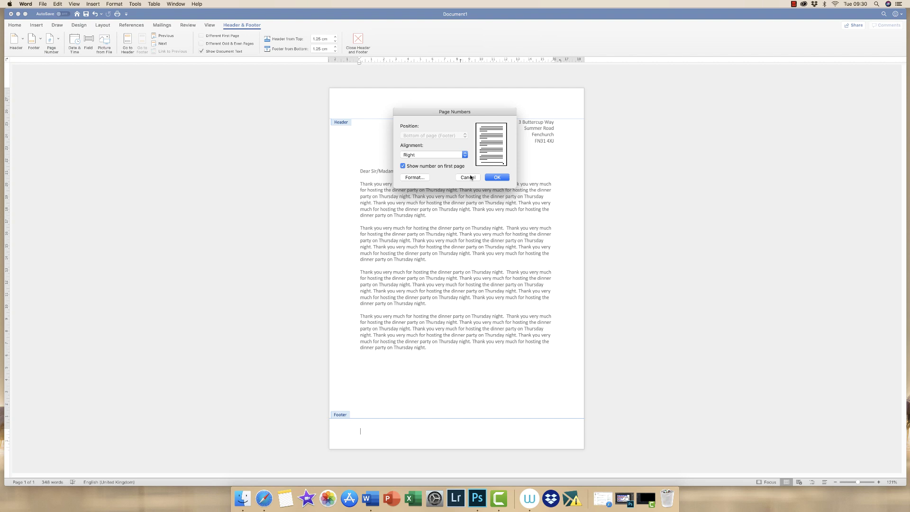
{"action": "left_click", "coordinate": [465, 155]}
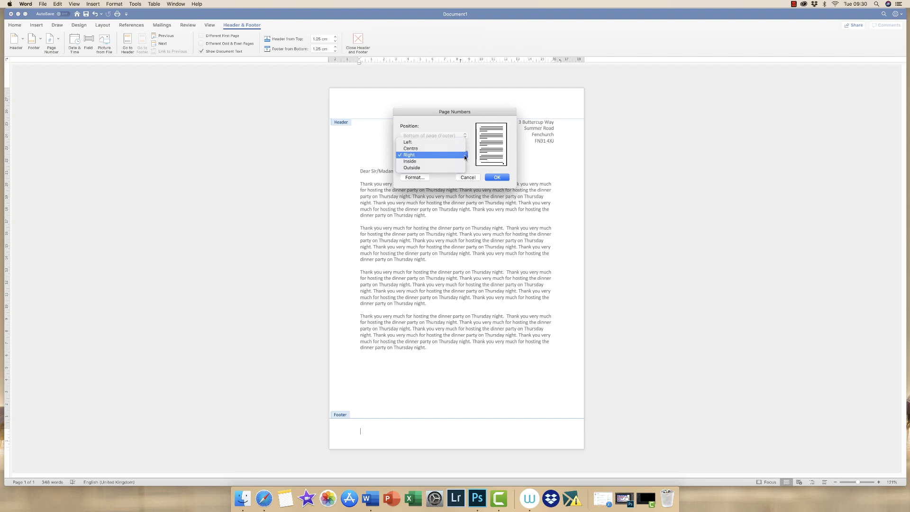
{"action": "left_click", "coordinate": [411, 149]}
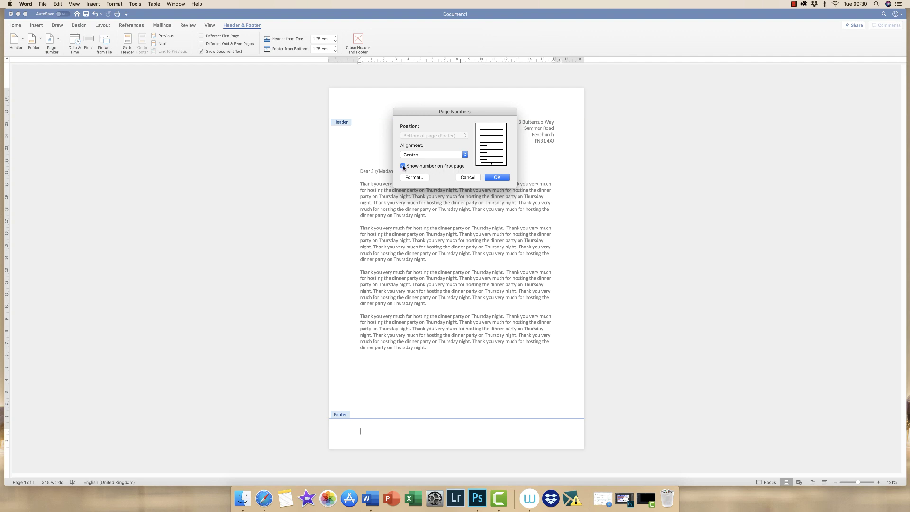
{"action": "left_click", "coordinate": [497, 177]}
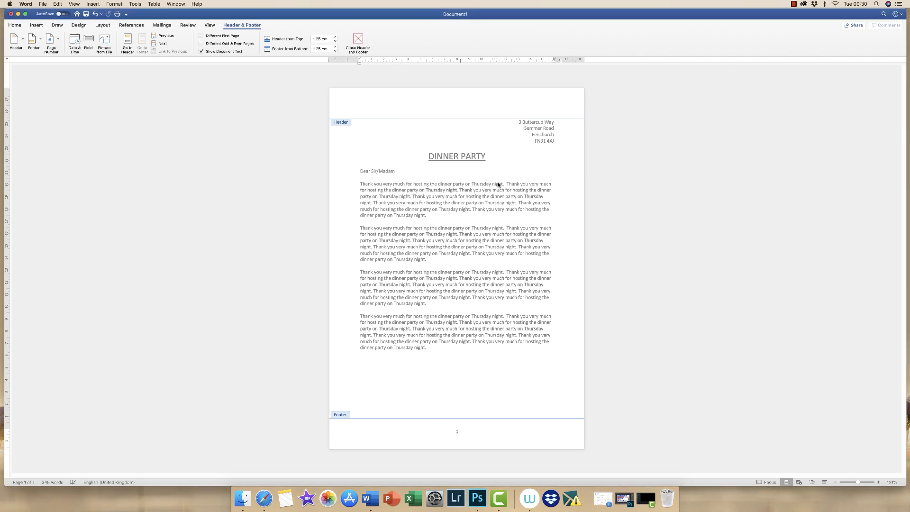
Check the footer page number up close, return to the body, and zoom out to about 118%
{"action": "left_click", "coordinate": [456, 431]}
{"action": "left_click_drag", "start_coordinate": [859, 483], "coordinate": [867, 482]}
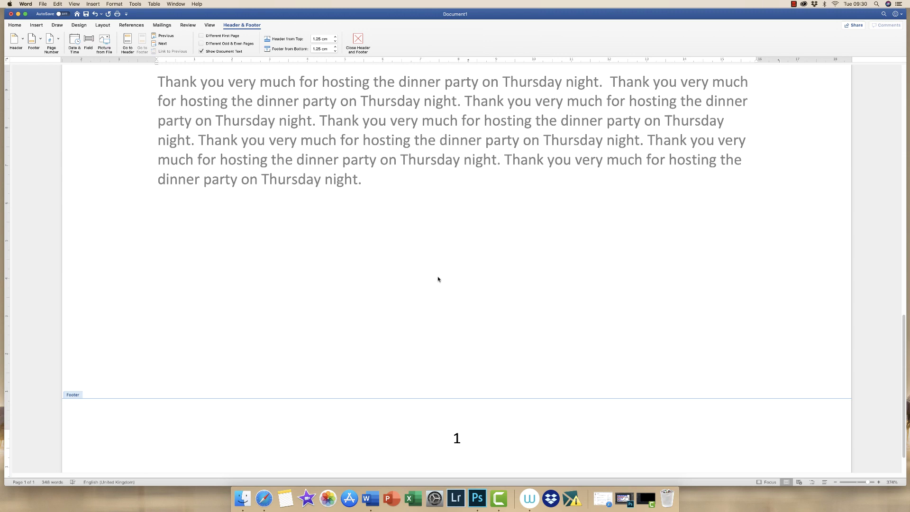
{"action": "double_click", "coordinate": [440, 283]}
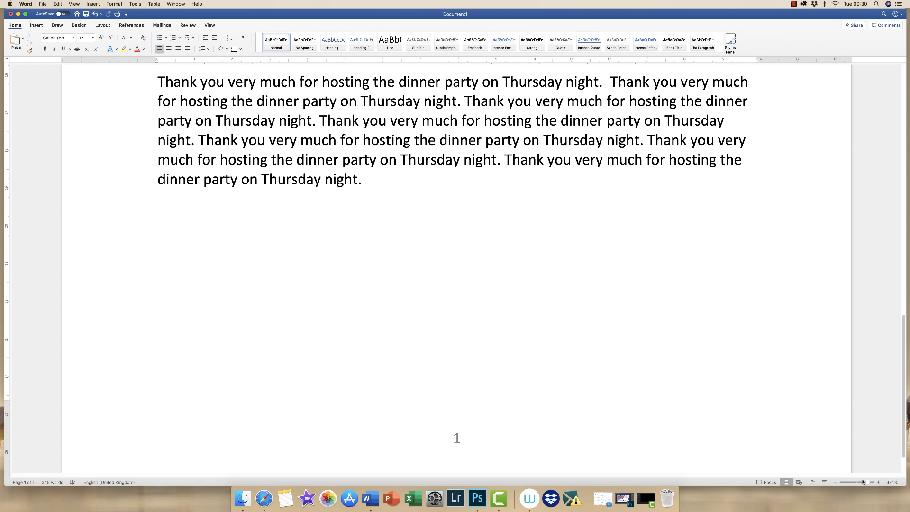
{"action": "left_click_drag", "start_coordinate": [867, 481], "coordinate": [858, 482]}
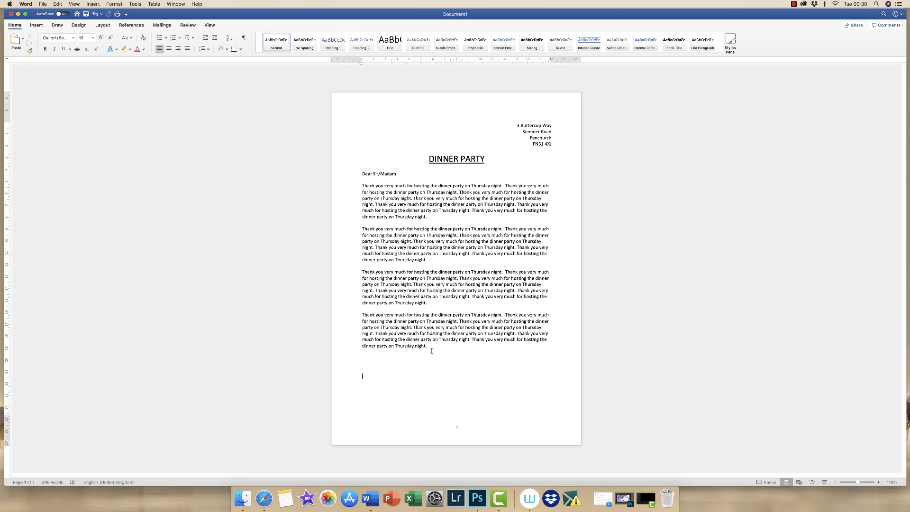
Paste a copy of the four body paragraphs at the letter's end, then open the footer
{"action": "left_click_drag", "start_coordinate": [432, 351], "coordinate": [366, 186]}
{"action": "key", "text": "super+c"}
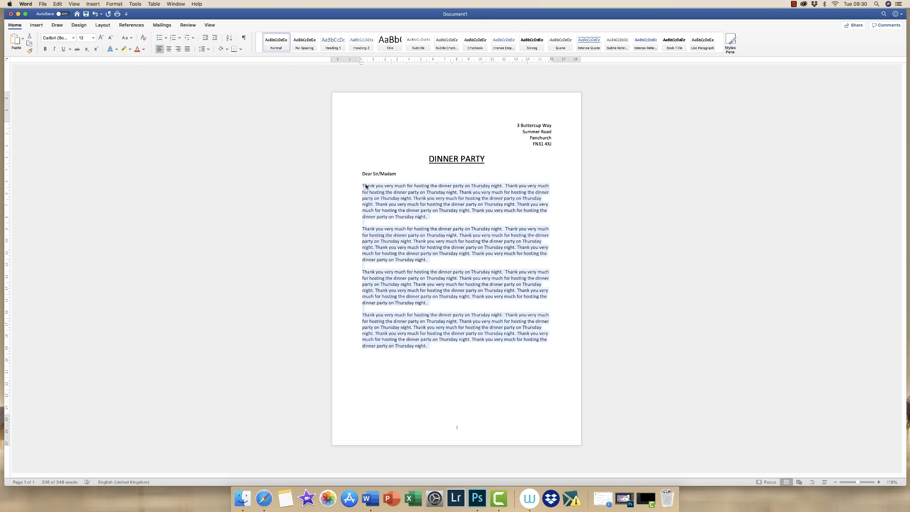
{"action": "left_click", "coordinate": [473, 350]}
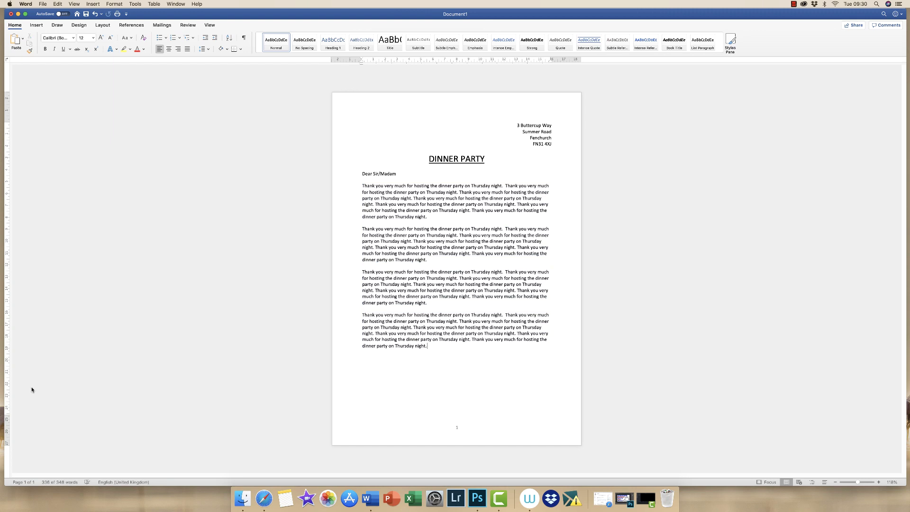
{"action": "key", "text": "super+v"}
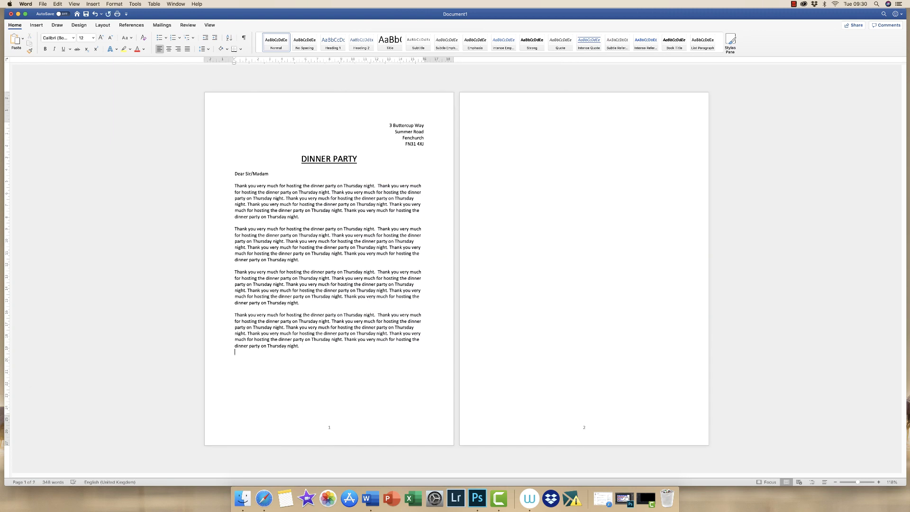
{"action": "key", "text": "super+v"}
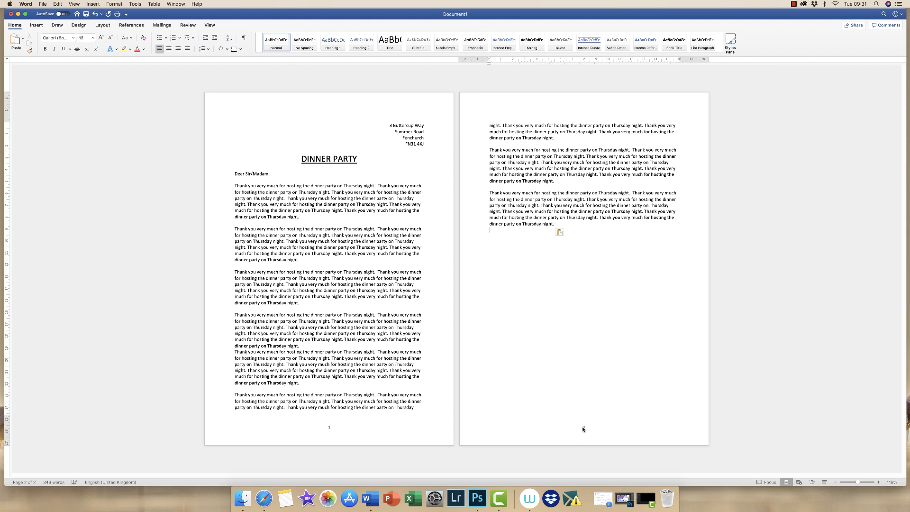
{"action": "double_click", "coordinate": [279, 431]}
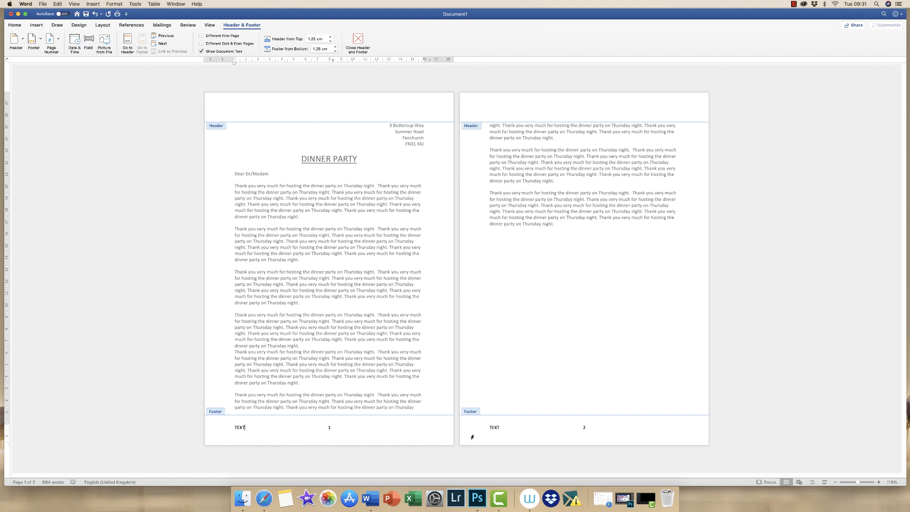
Close the footer and type '12th February 2020' into the header, then return to the body
{"action": "double_click", "coordinate": [530, 353]}
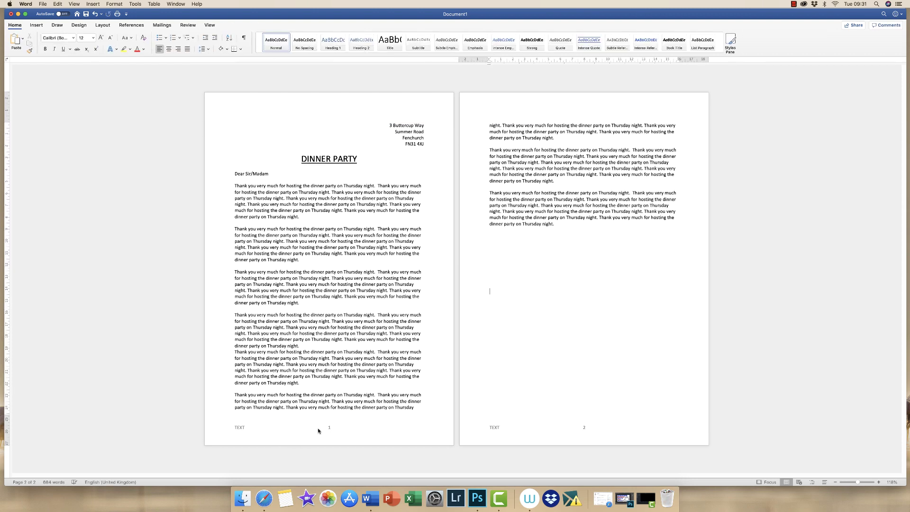
{"action": "double_click", "coordinate": [326, 102]}
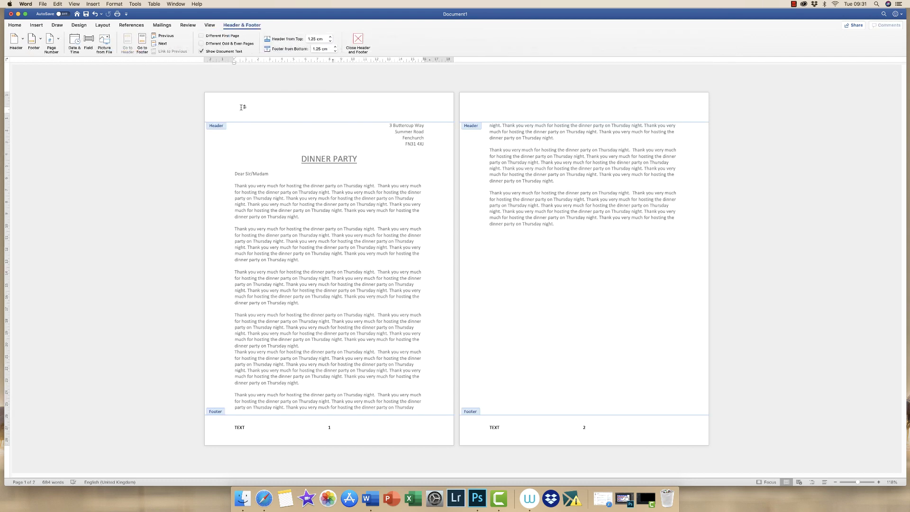
{"action": "type", "text": "12th February 2020"}
{"action": "double_click", "coordinate": [337, 198]}
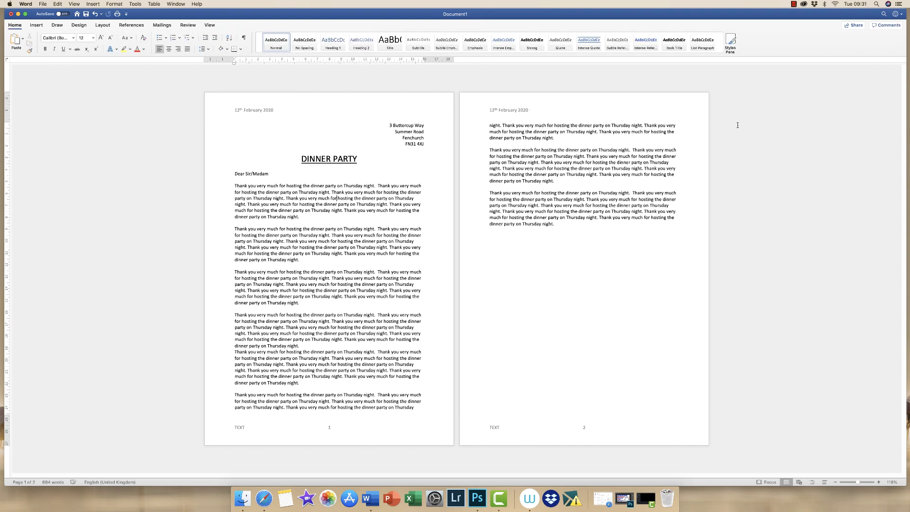
Indent the thank-you paragraph's first line and add an empty line below at the margin
{"action": "scroll", "coordinate": [315, 246], "scroll_direction": "up", "scroll_amount": 5}
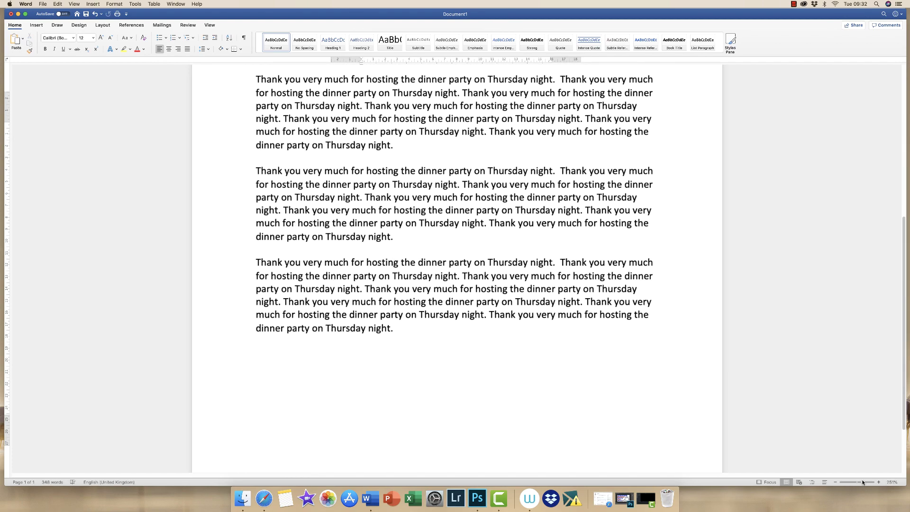
{"action": "scroll", "coordinate": [460, 245], "scroll_direction": "down", "scroll_amount": 3}
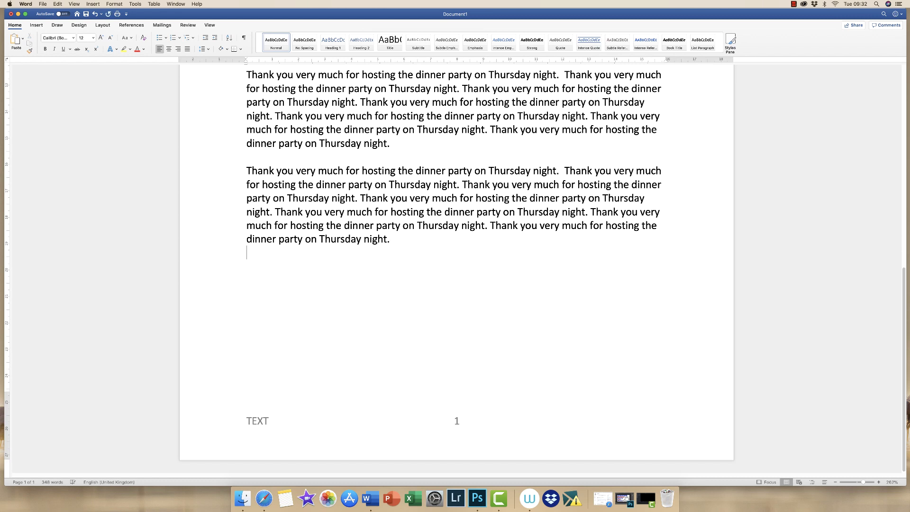
{"action": "key", "text": "Return"}
{"action": "key", "text": "super+v"}
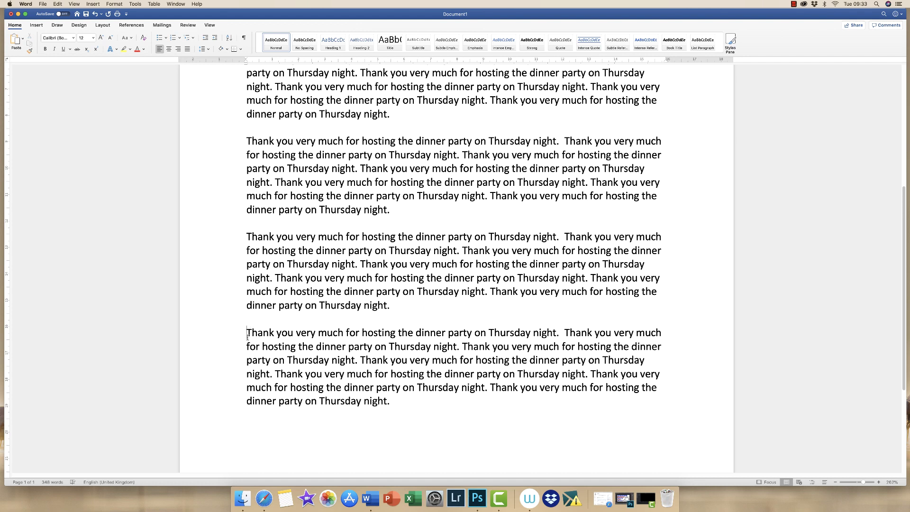
{"action": "key", "text": "Tab"}
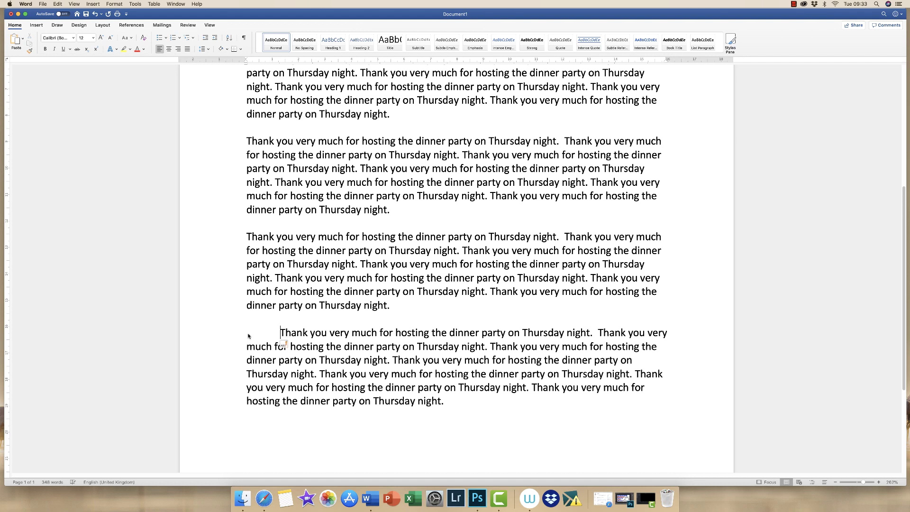
{"action": "key", "text": "super+End"}
{"action": "left_click", "coordinate": [281, 333]}
{"action": "left_click", "coordinate": [280, 417]}
{"action": "left_click_drag", "start_coordinate": [279, 59], "coordinate": [246, 59]}
Create two bullet points reading 'Write text here' below the thank-you paragraph, then end the list
{"action": "left_click", "coordinate": [159, 39]}
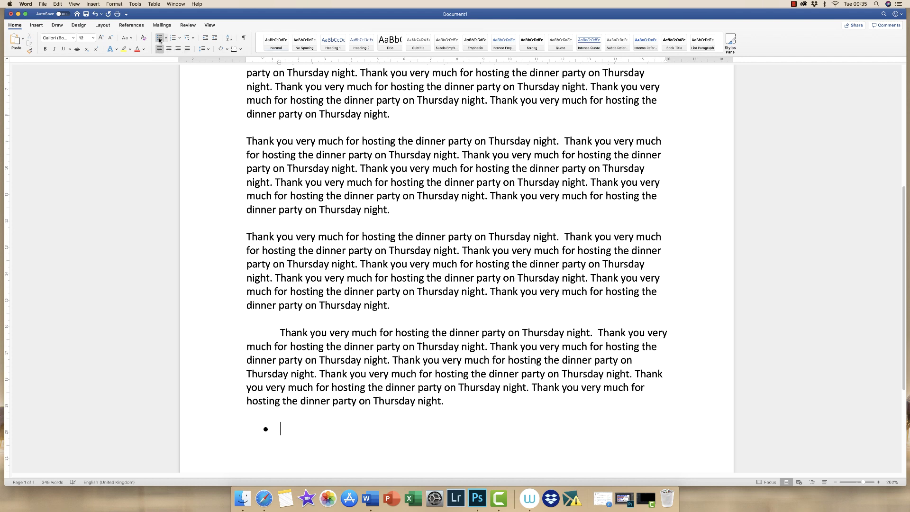
{"action": "scroll", "coordinate": [334, 254], "scroll_direction": "down", "scroll_amount": 5}
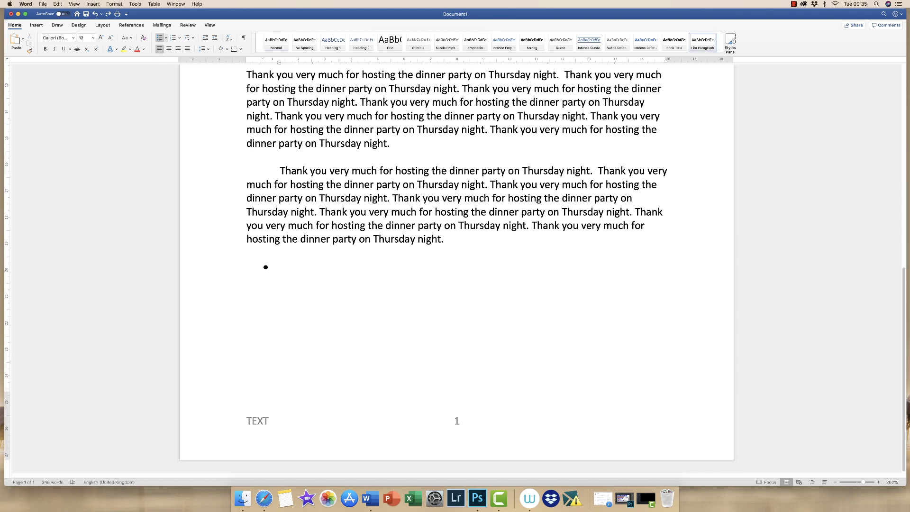
{"action": "type", "text": "Write text here"}
{"action": "key", "text": "Return"}
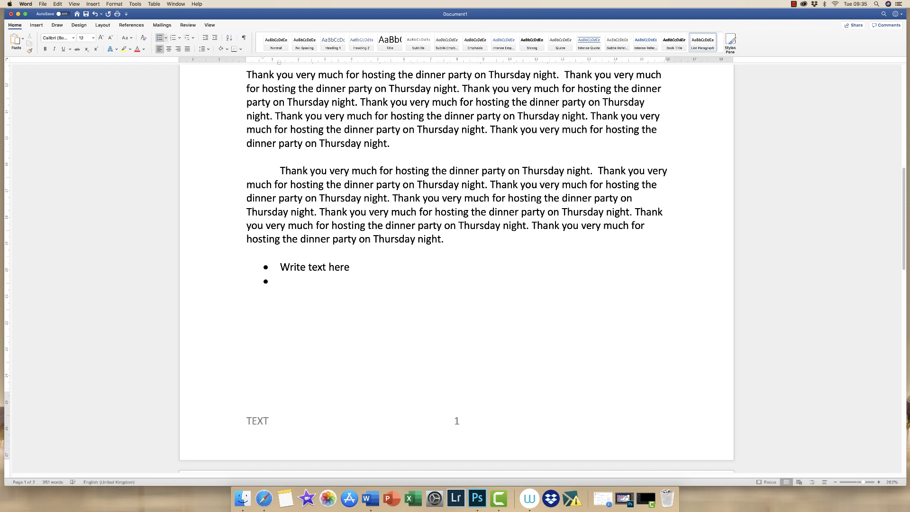
{"action": "key", "text": "Return"}
{"action": "key", "text": "super+z"}
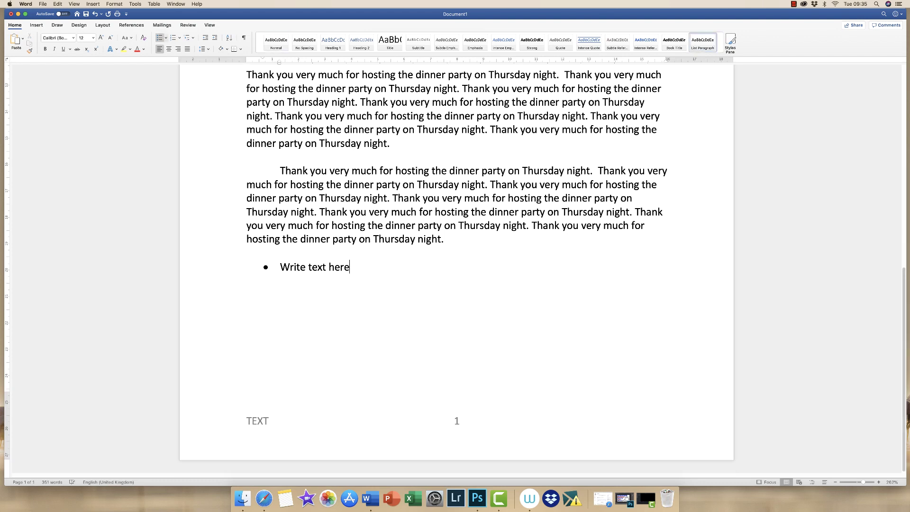
{"action": "type", "text": "W"}
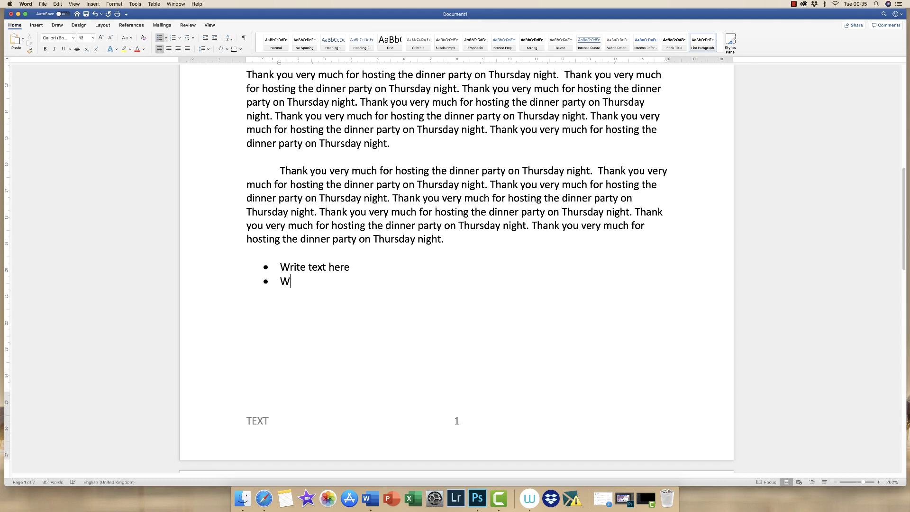
{"action": "type", "text": "rite text here here"}
{"action": "key", "text": "alt+Left"}
{"action": "type", "text": "text"}
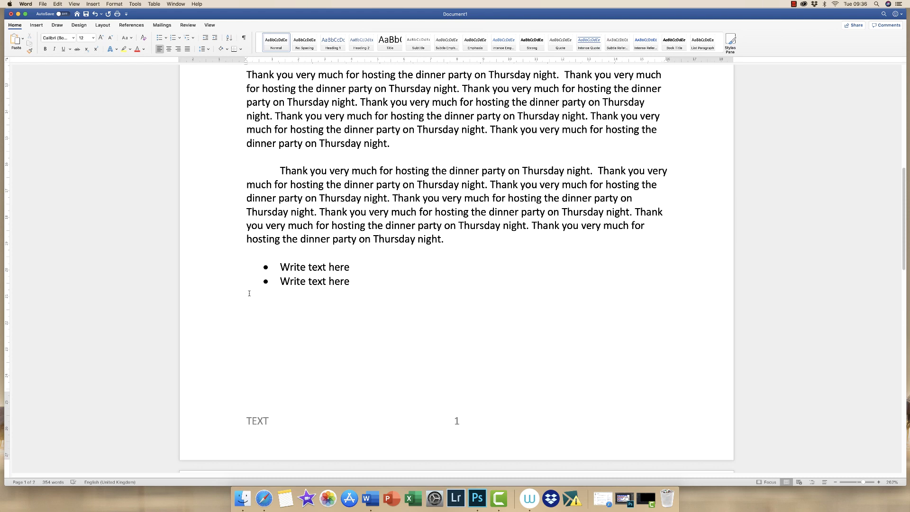
{"action": "key", "text": "BackSpace"}
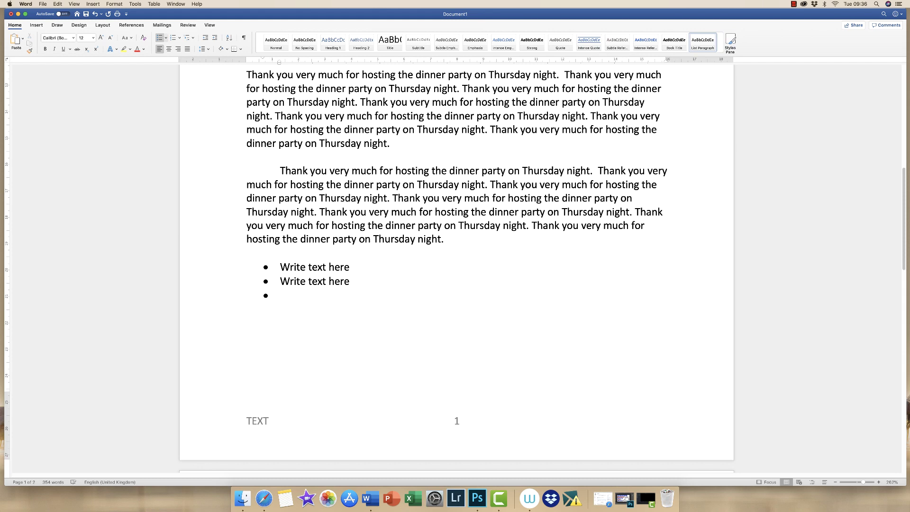
{"action": "key", "text": "Return"}
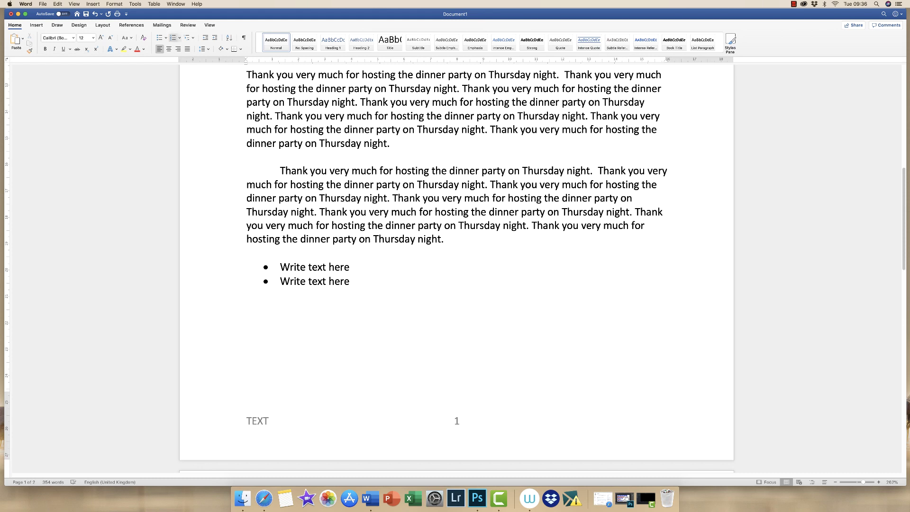
Add a '1. 2. 3.' numbered list with two 'Write text here' items, then end it
{"action": "left_click", "coordinate": [179, 37]}
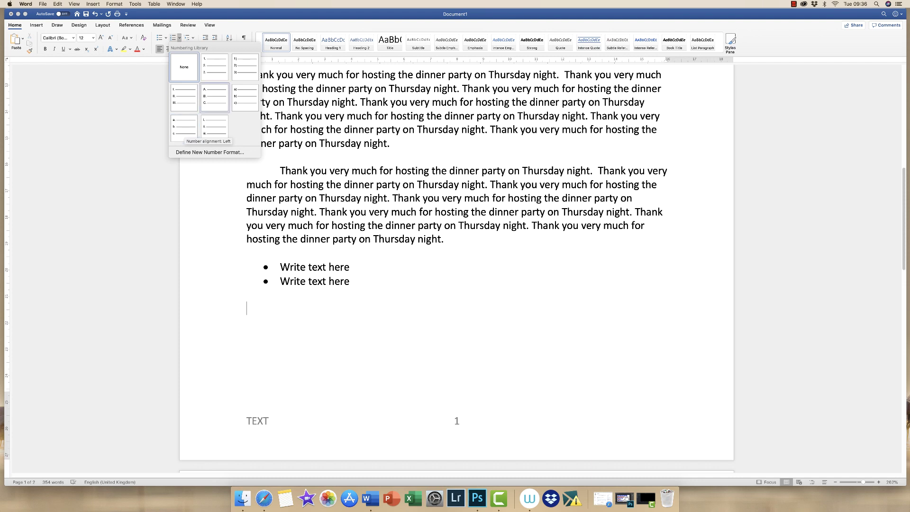
{"action": "left_click", "coordinate": [214, 66]}
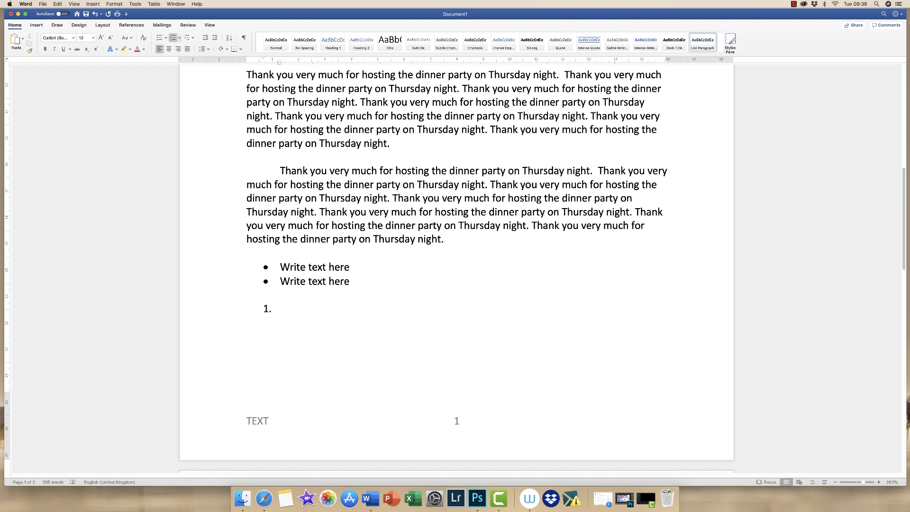
{"action": "key", "text": "shift+alt+Left"}
{"action": "key", "text": "shift+alt+Left"}
{"action": "key", "text": "shift+alt+Left"}
{"action": "key", "text": "shift+alt+Left"}
{"action": "key", "text": "super+c"}
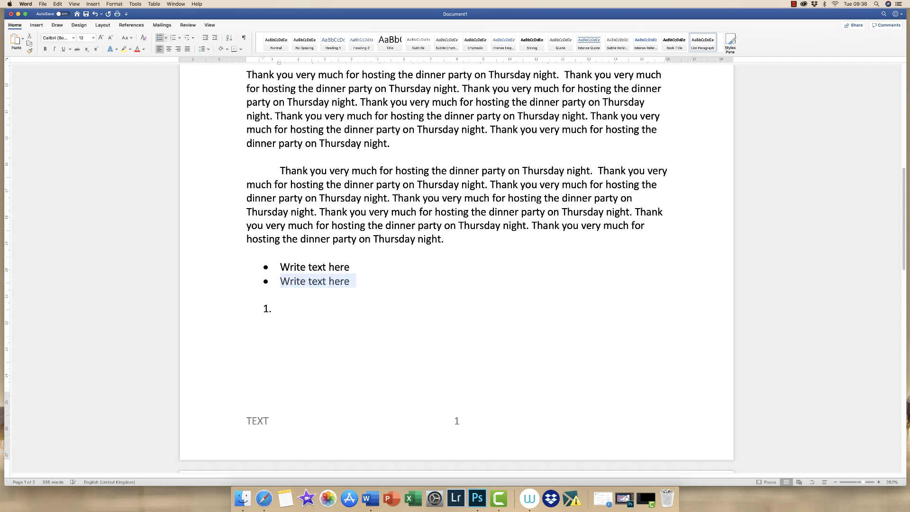
{"action": "left_click", "coordinate": [280, 308]}
{"action": "key", "text": "super+v"}
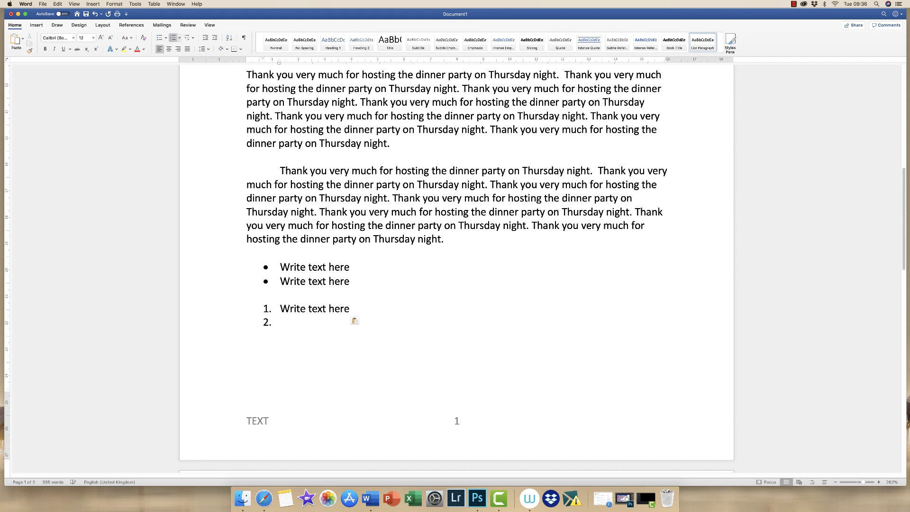
{"action": "key", "text": "super+v"}
{"action": "key", "text": "BackSpace"}
{"action": "key", "text": "BackSpace"}
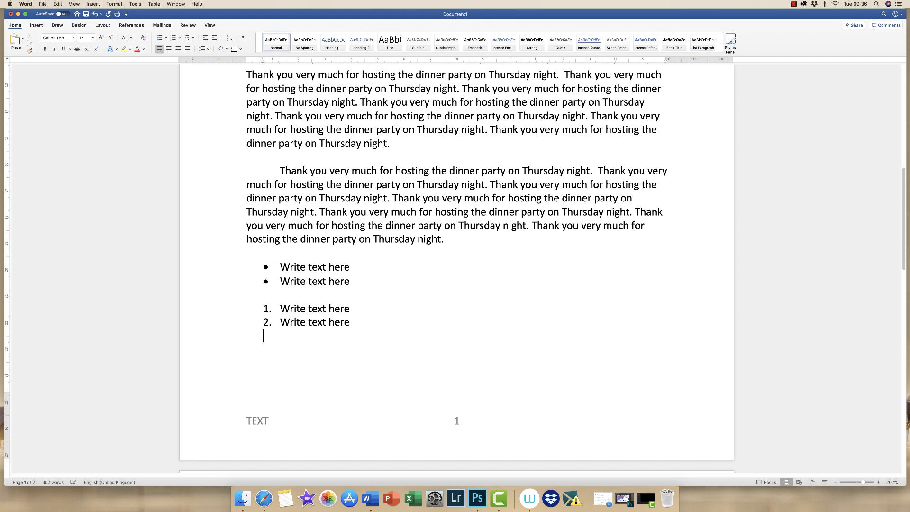
{"action": "key", "text": "BackSpace"}
Zoom out to about 128% to see the whole one-page letter
{"action": "scroll", "coordinate": [419, 272], "scroll_direction": "down", "scroll_amount": 5}
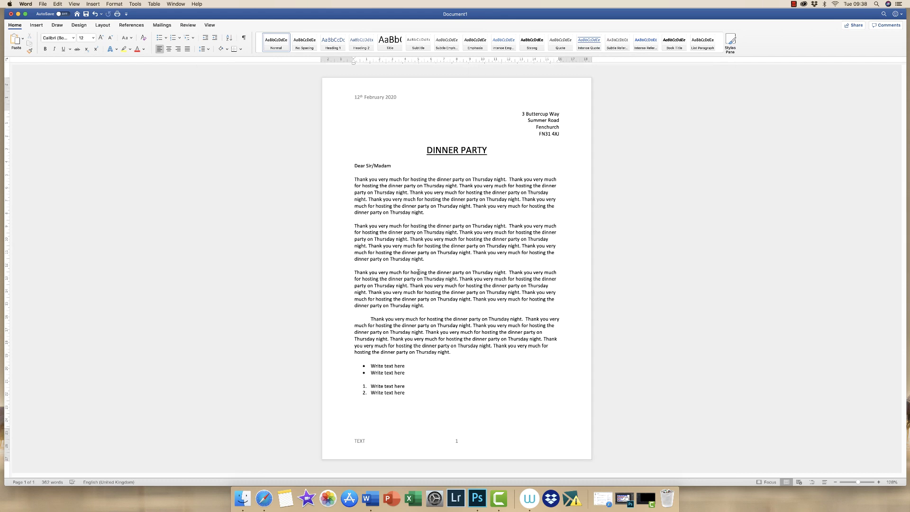